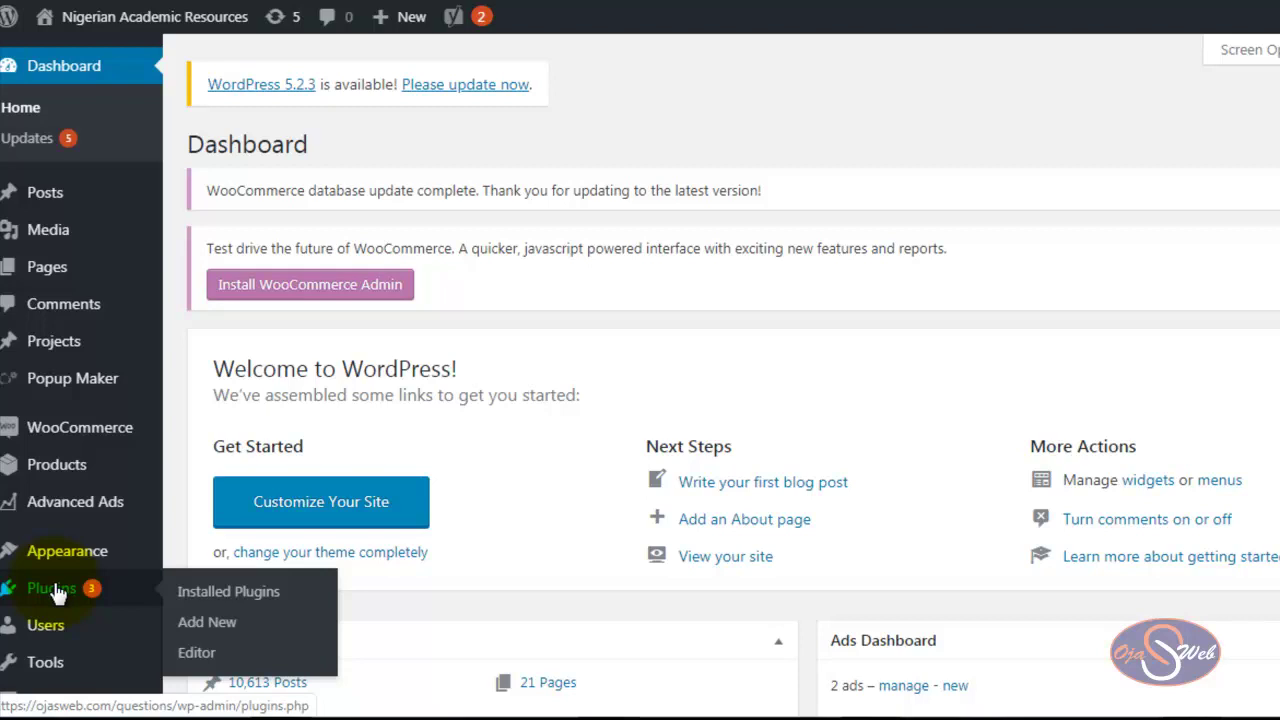
Search the Add New plugins directory for 'katex'
left_click(208, 632)
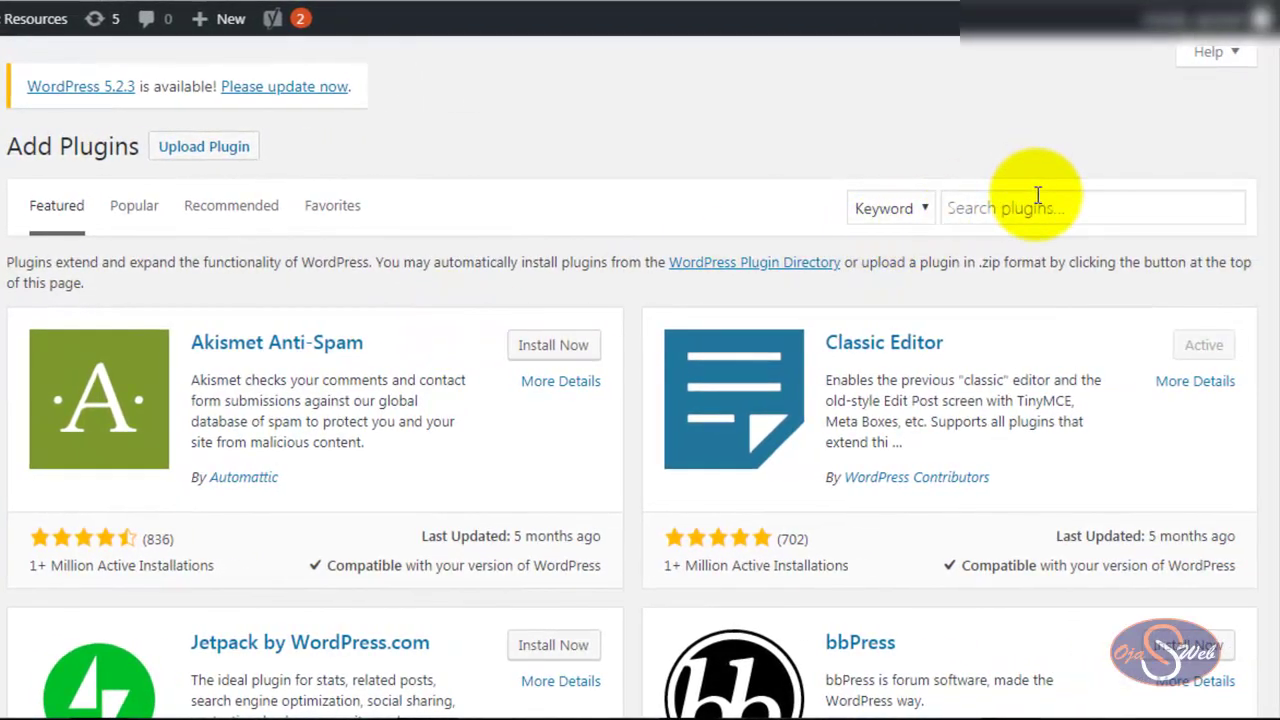
left_click(1038, 196)
type("ka")
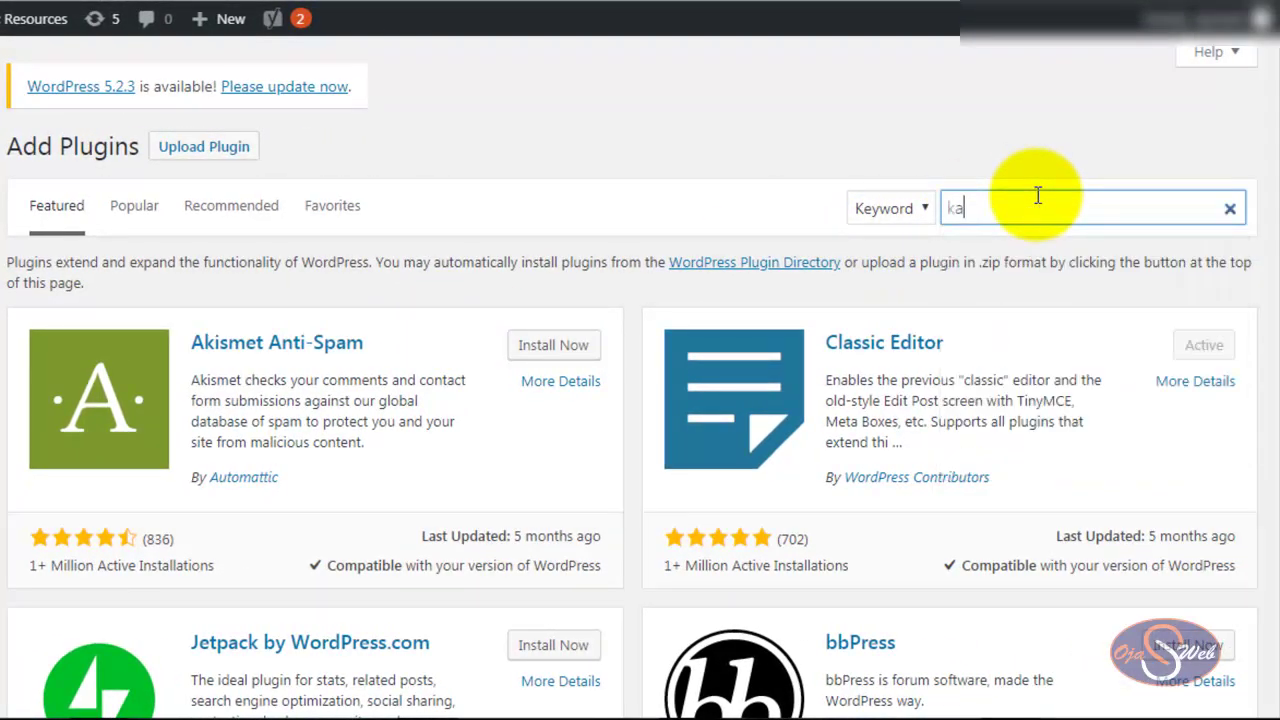
type("tex")
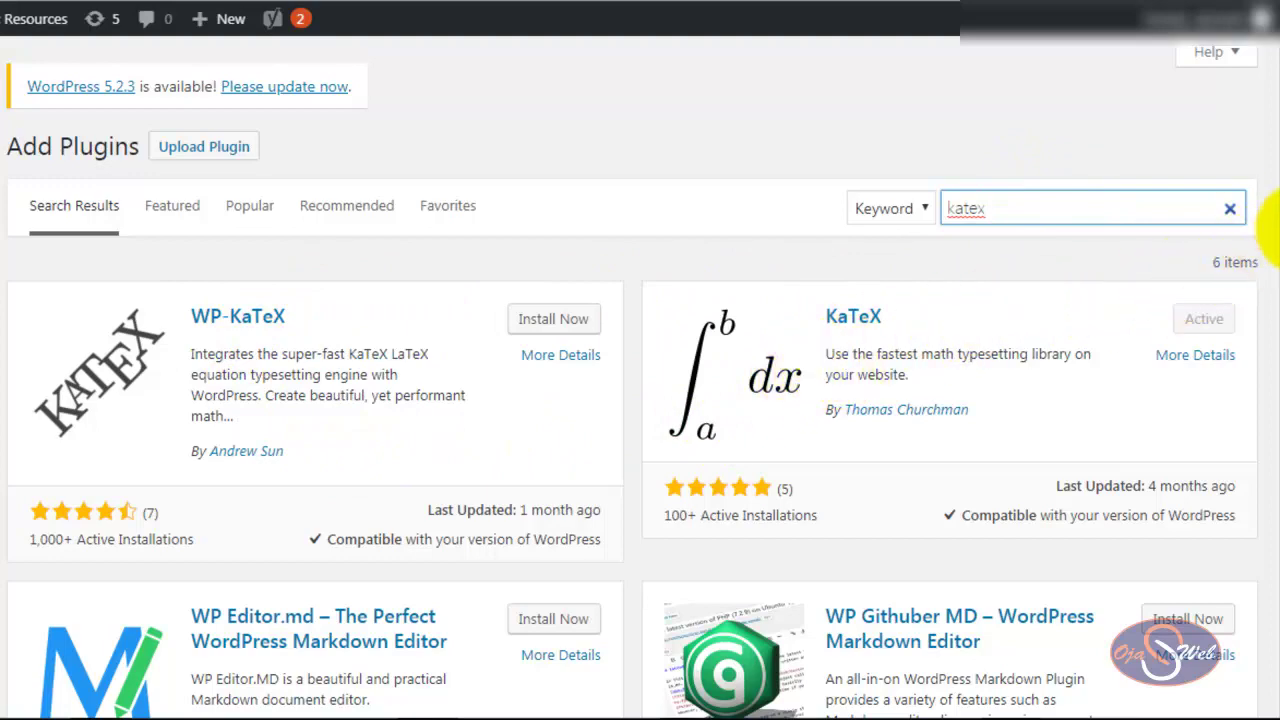
Highlight the KaTeX plugin in the search results to confirm it is already active
double_click(1238, 262)
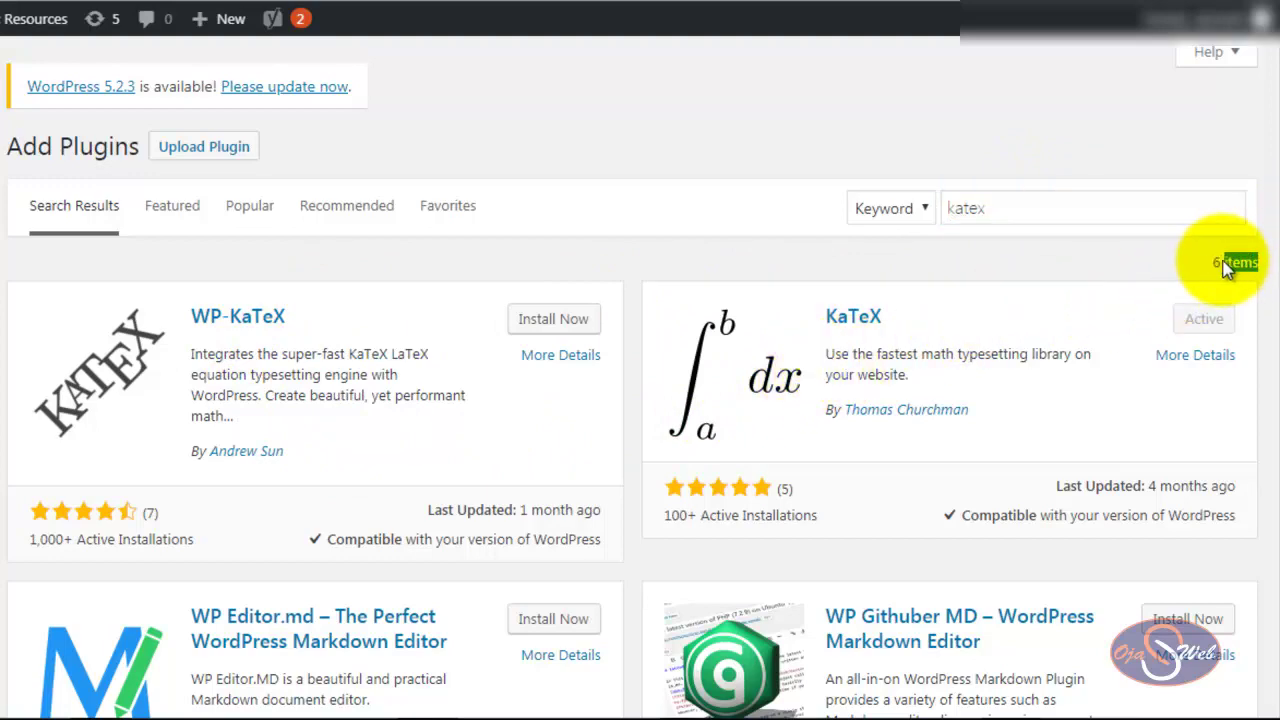
scroll(1268, 260, "down", 2)
scroll(1270, 330, "down", 3)
scroll(1260, 340, "up", 3)
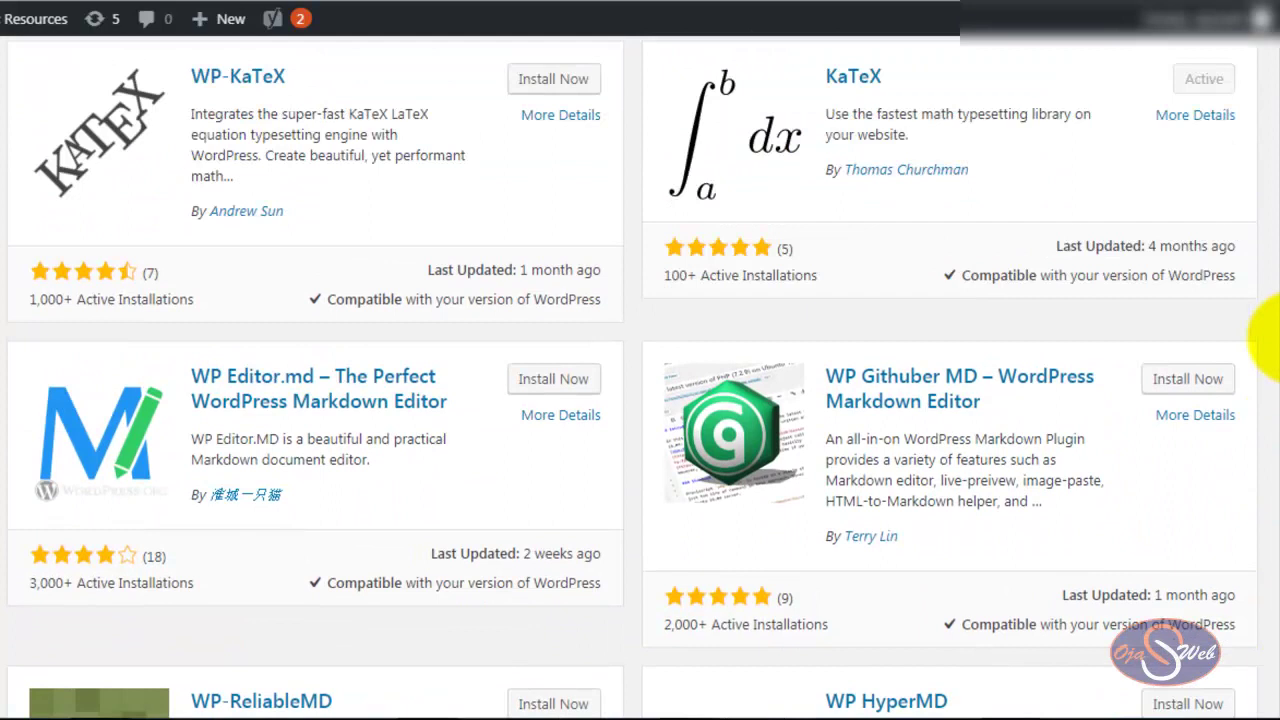
scroll(1260, 290, "up", 1)
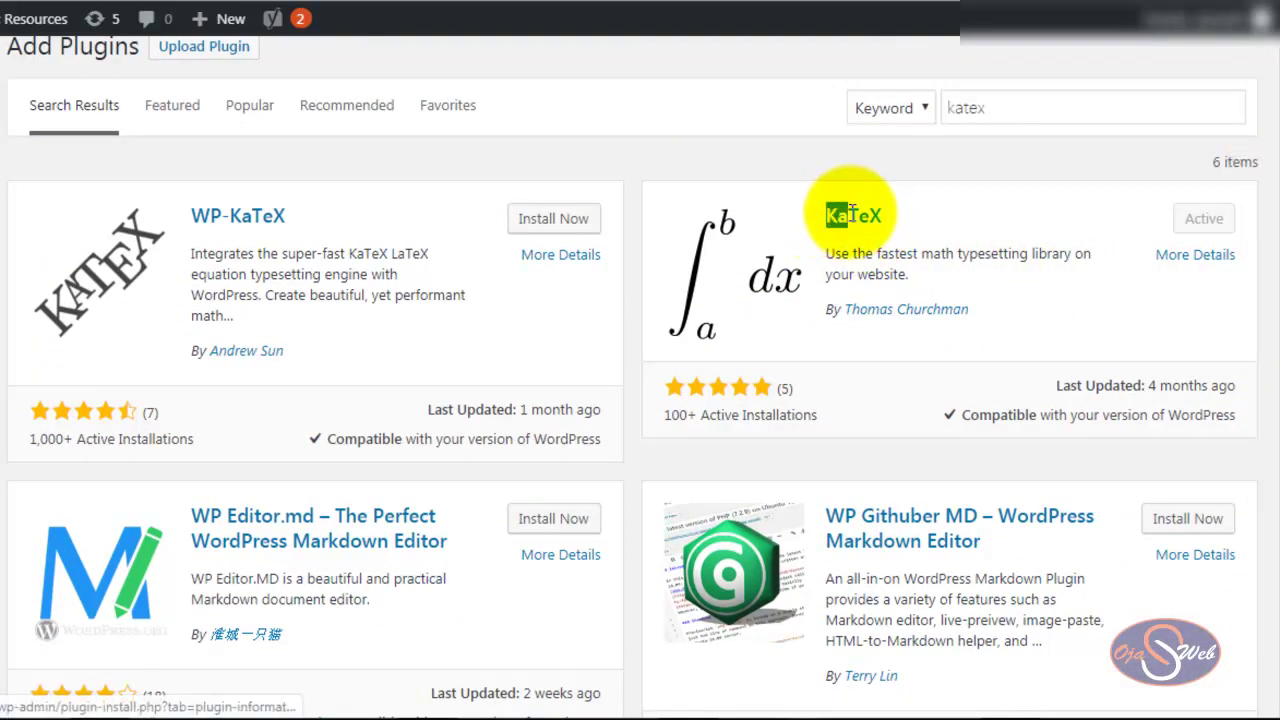
left_click_drag(817, 220, 890, 212)
left_click(885, 255)
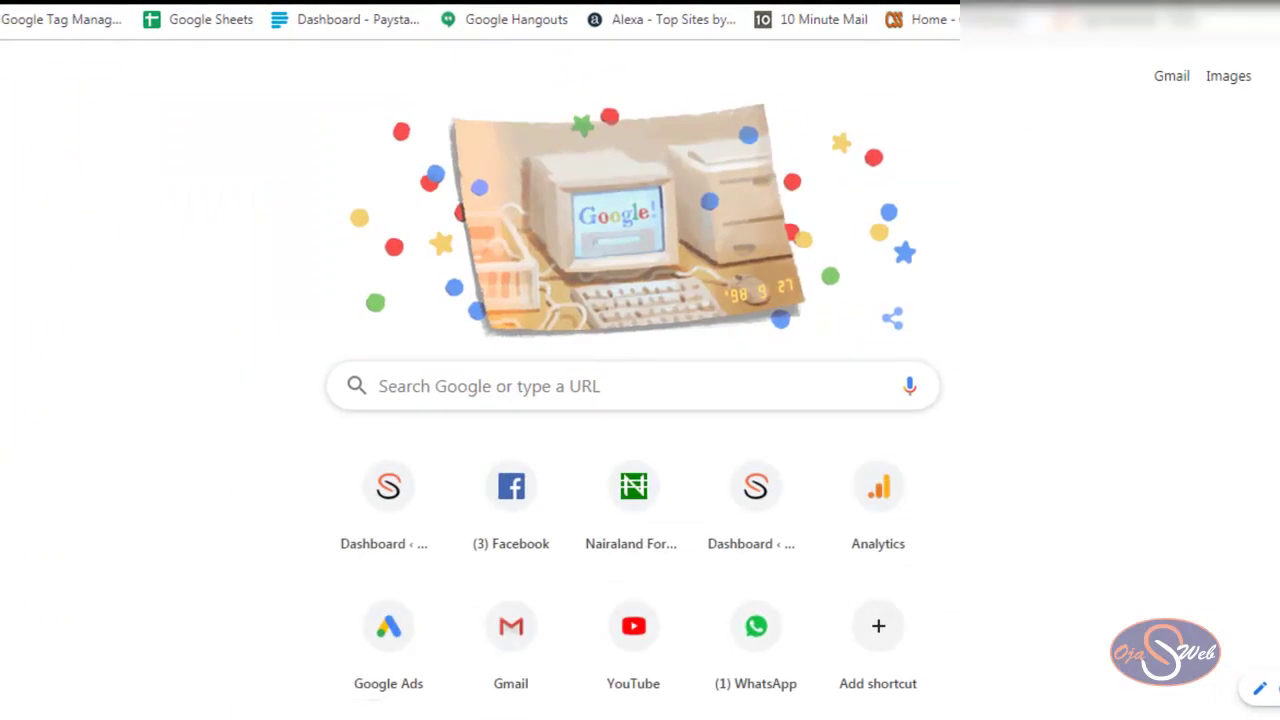
Find the Daum Math Editor extension in the Chrome Web Store by searching 'daum equation editor'
type("chrome")
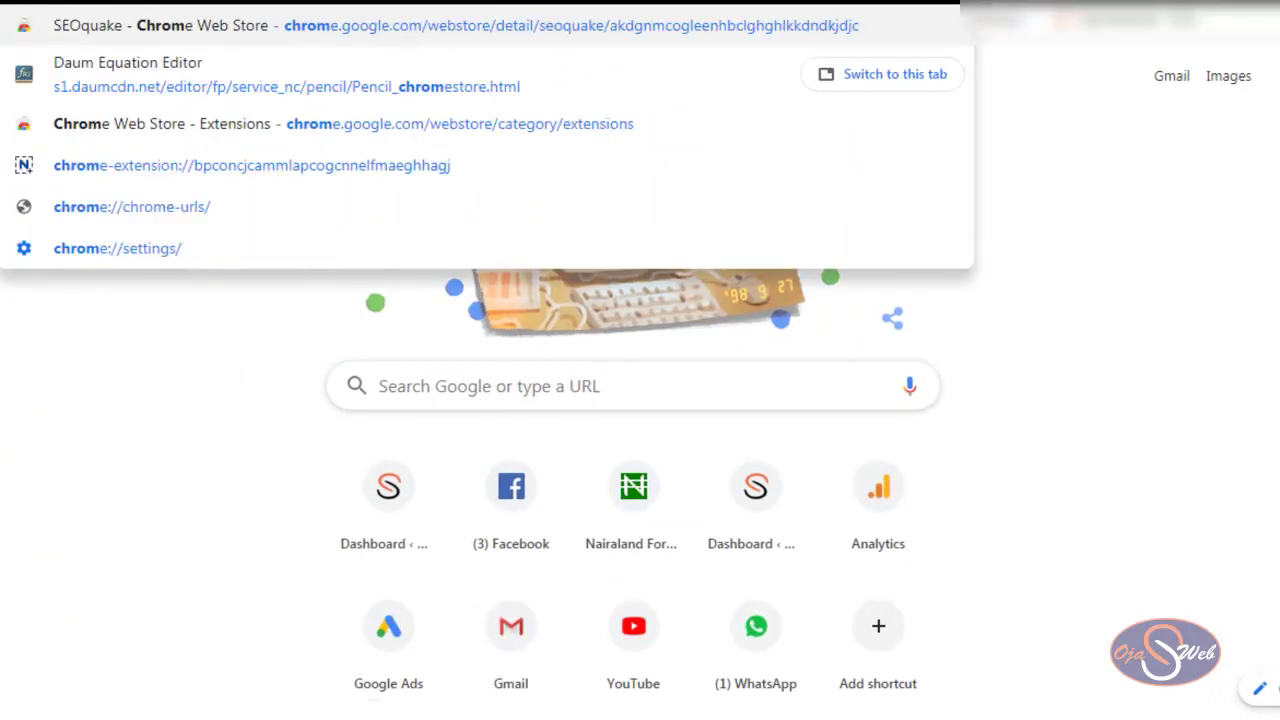
type(" e")
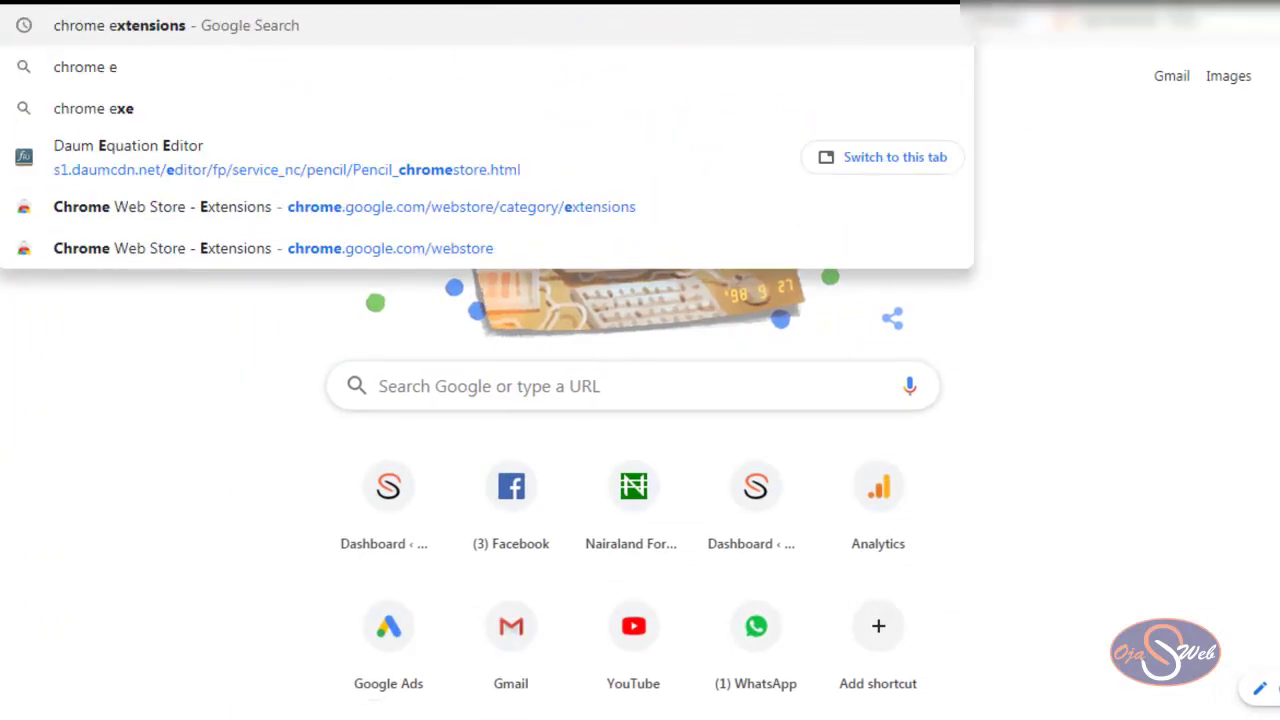
key("Return")
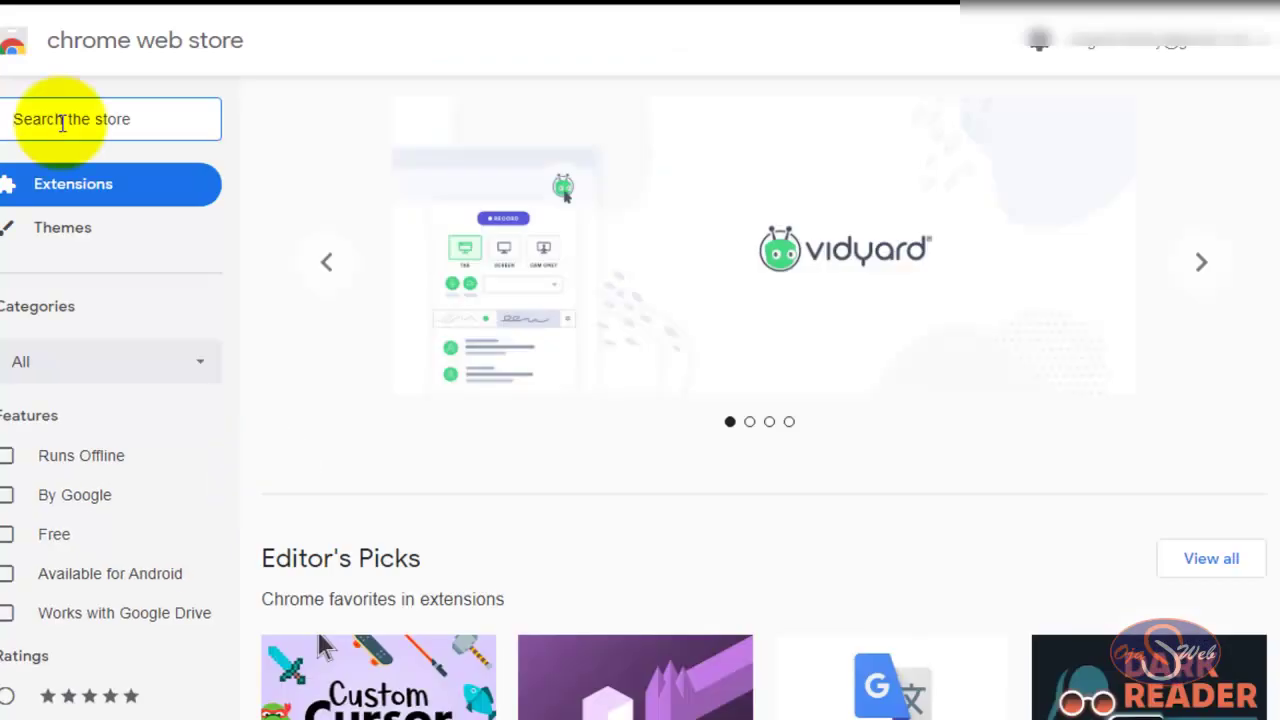
type("dau")
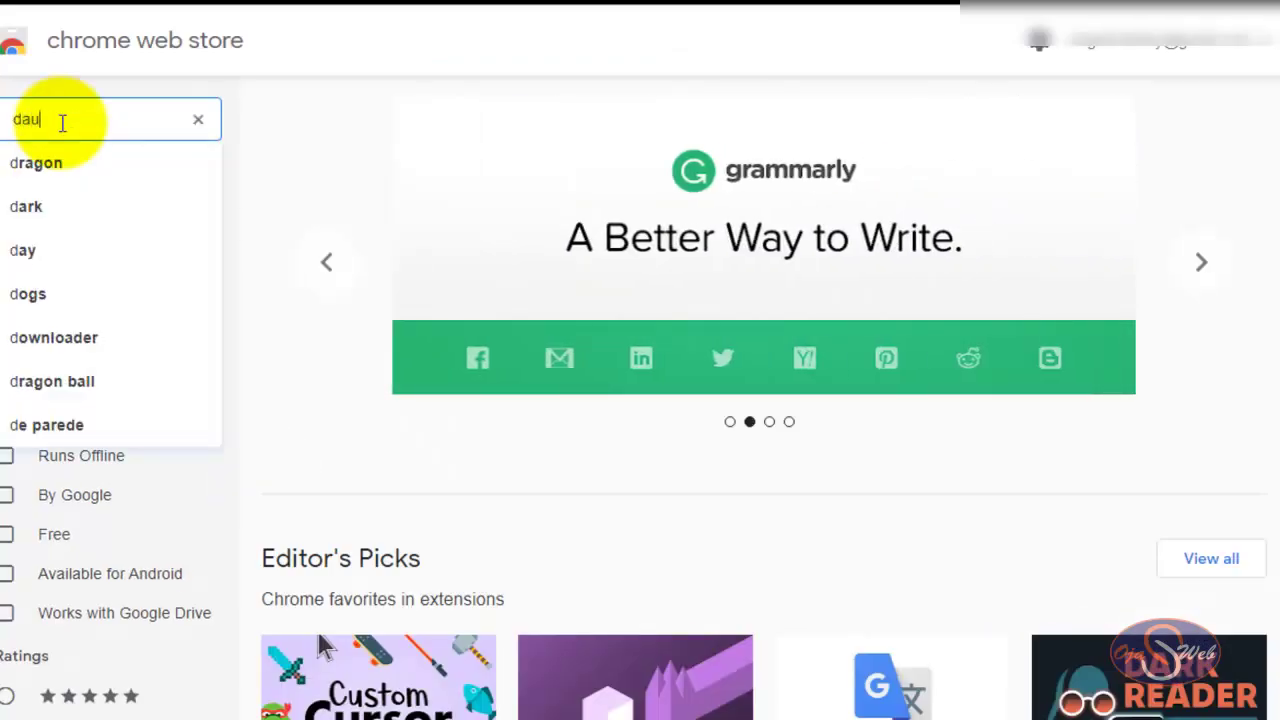
type("m ")
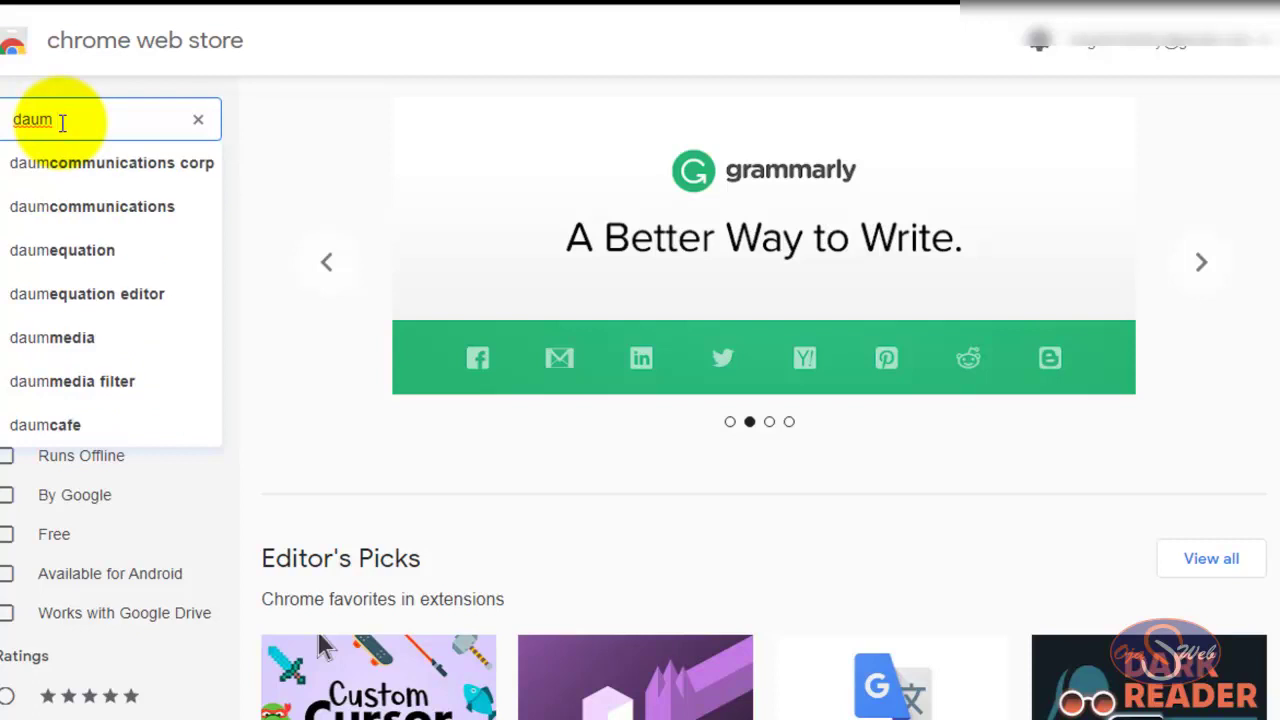
type("e")
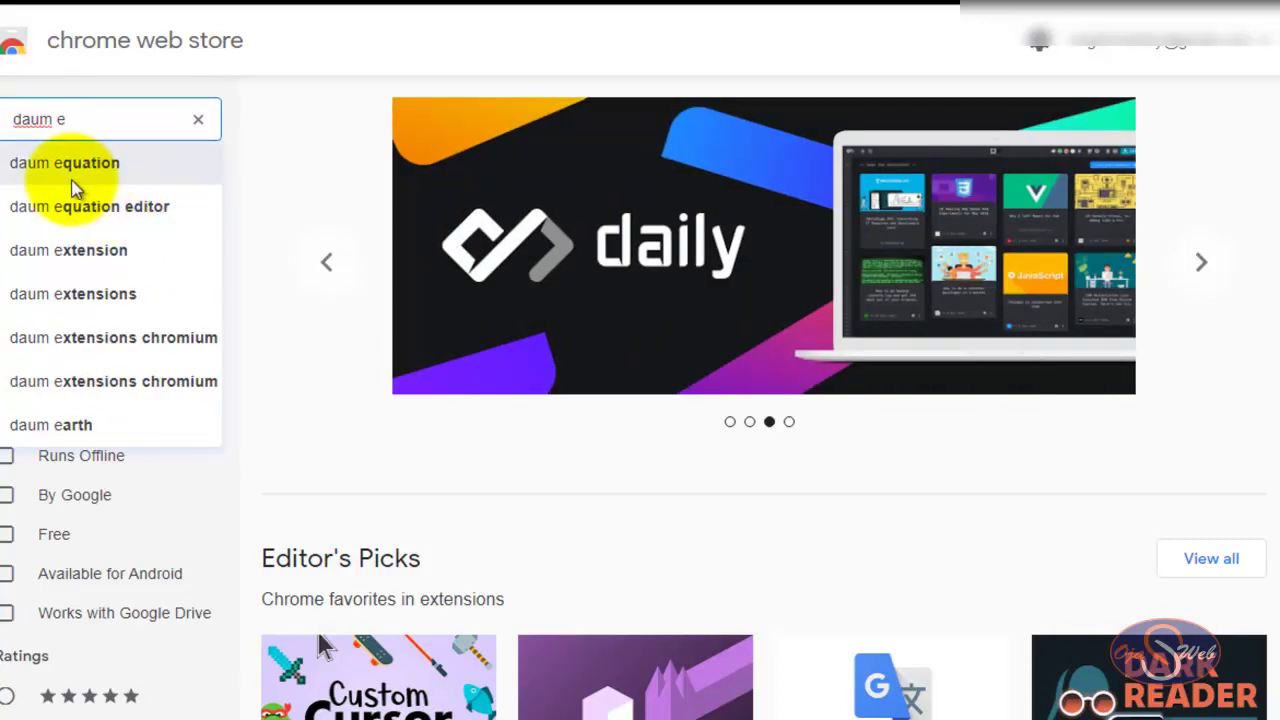
left_click(88, 206)
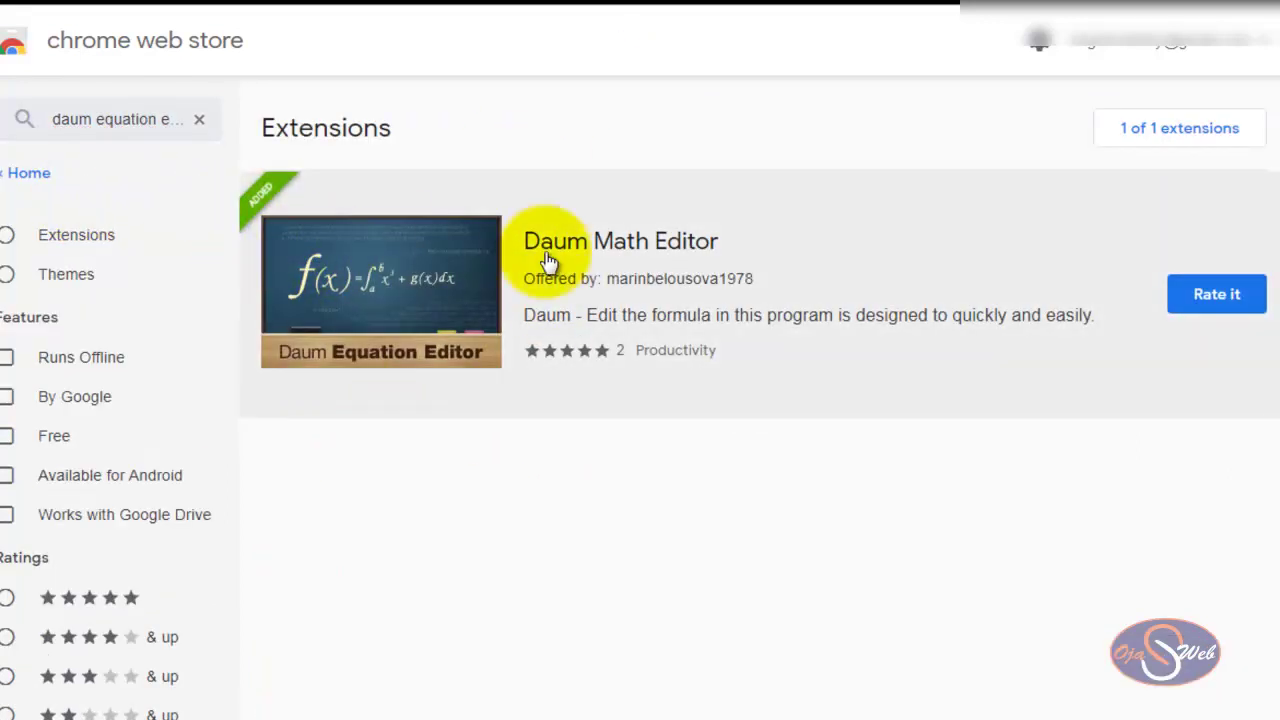
left_click(277, 254)
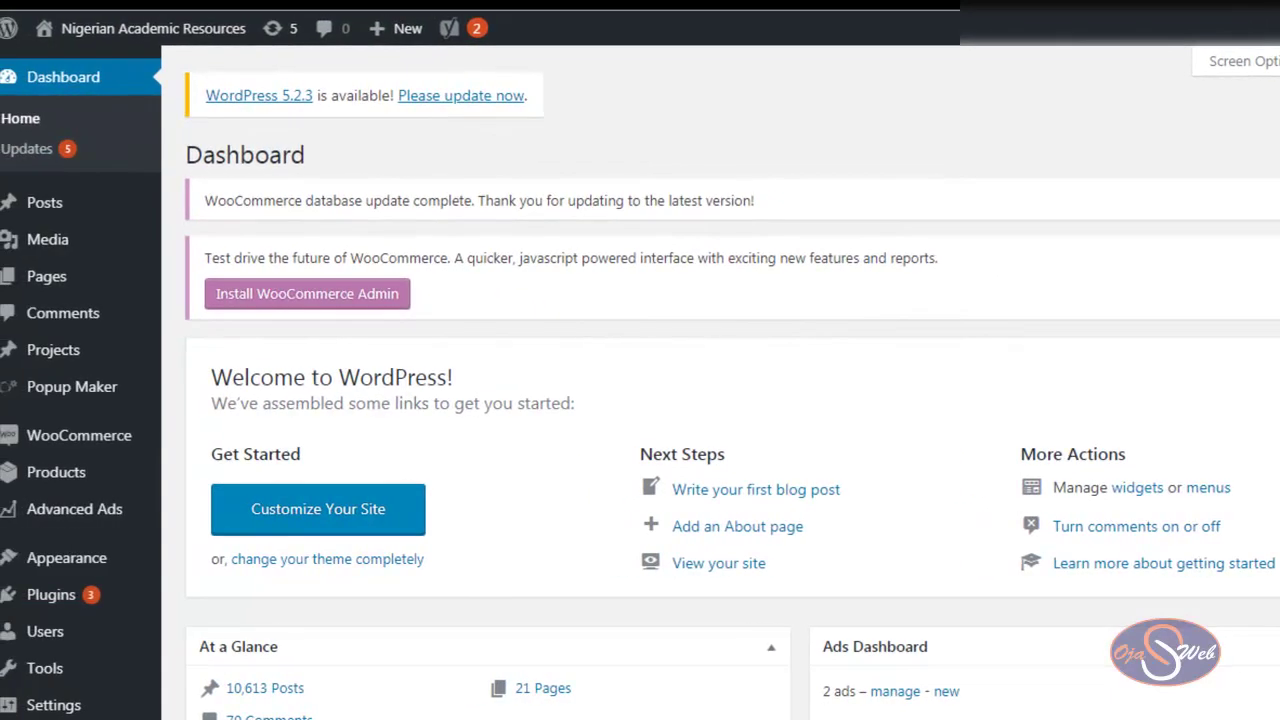
Start a new WordPress post from Posts > Add New
mouse_move(44, 202)
left_click(55, 208)
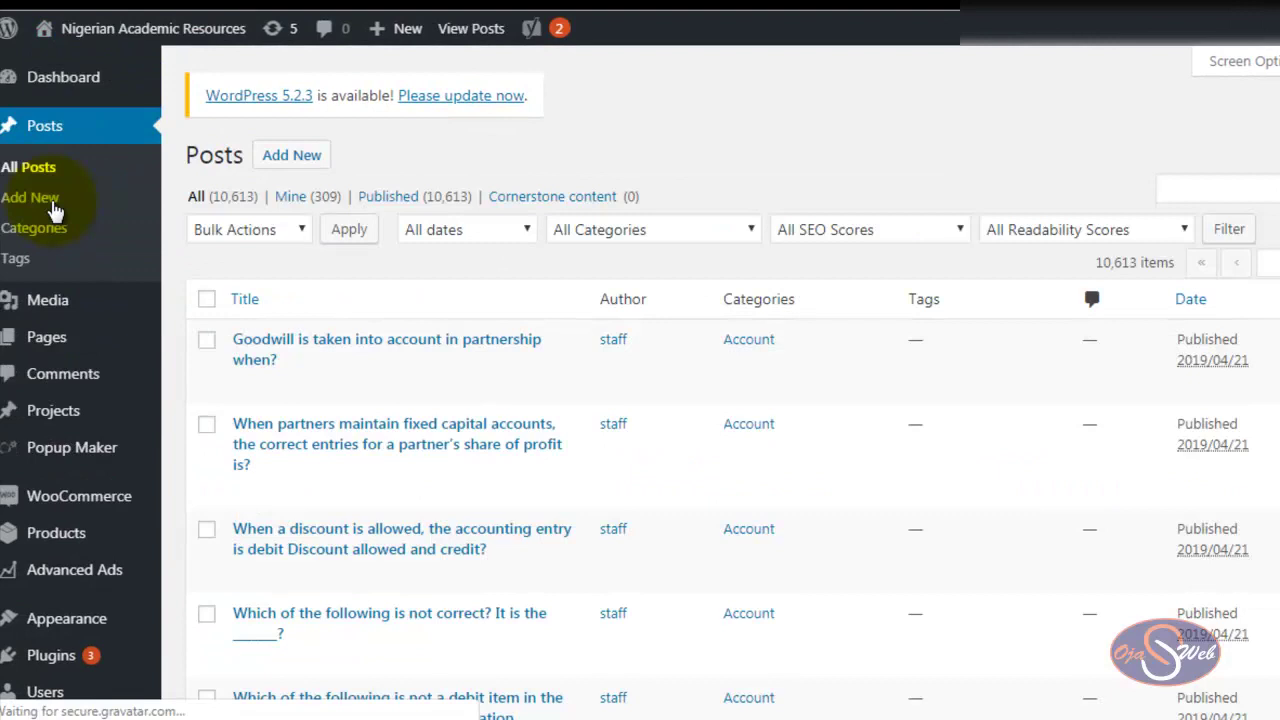
left_click(306, 160)
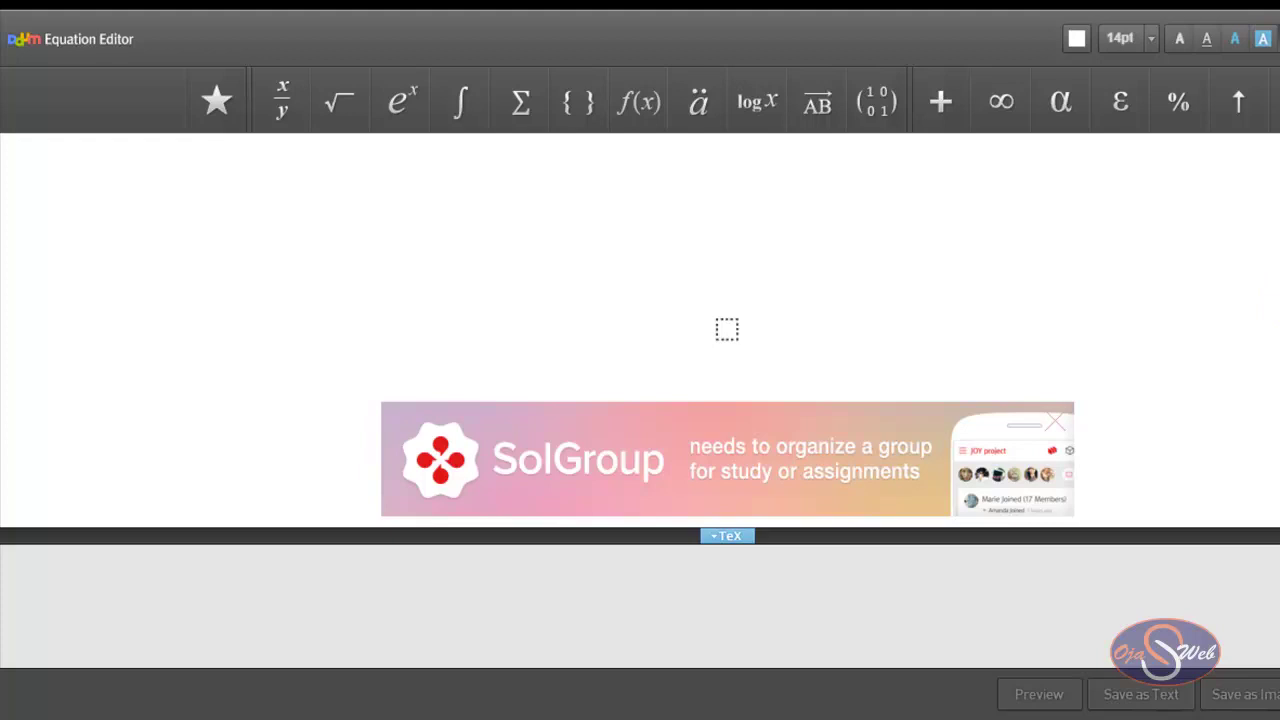
left_click(1080, 45)
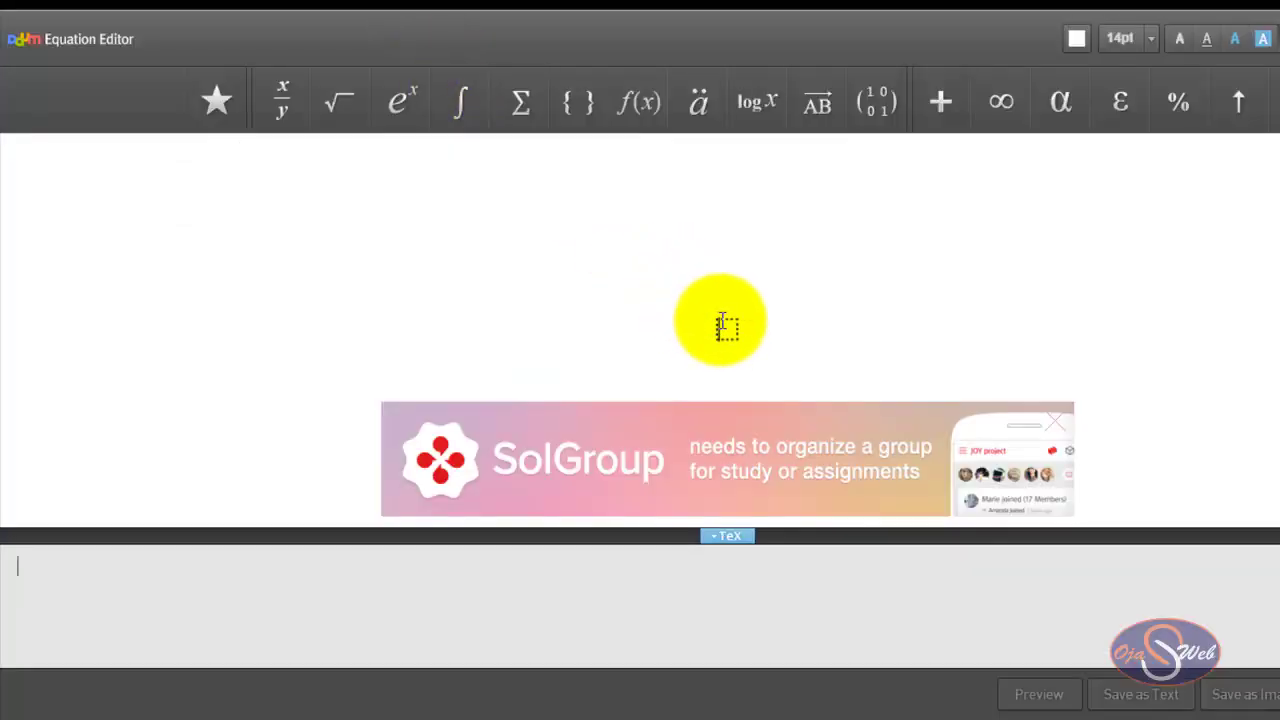
Enter 'x = ' with \quad spacing and insert an empty stacked fraction
type("x")
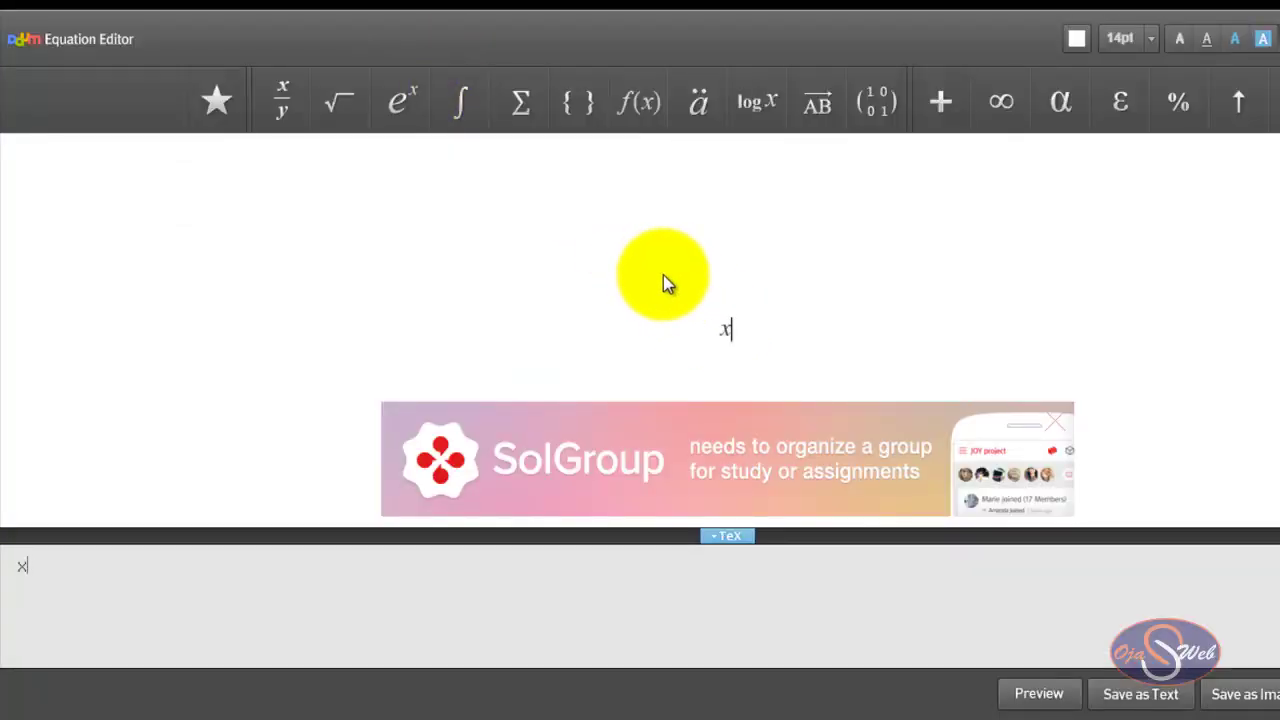
type("=")
key("BackSpace")
type("\\quad ")
type("=\\quad")
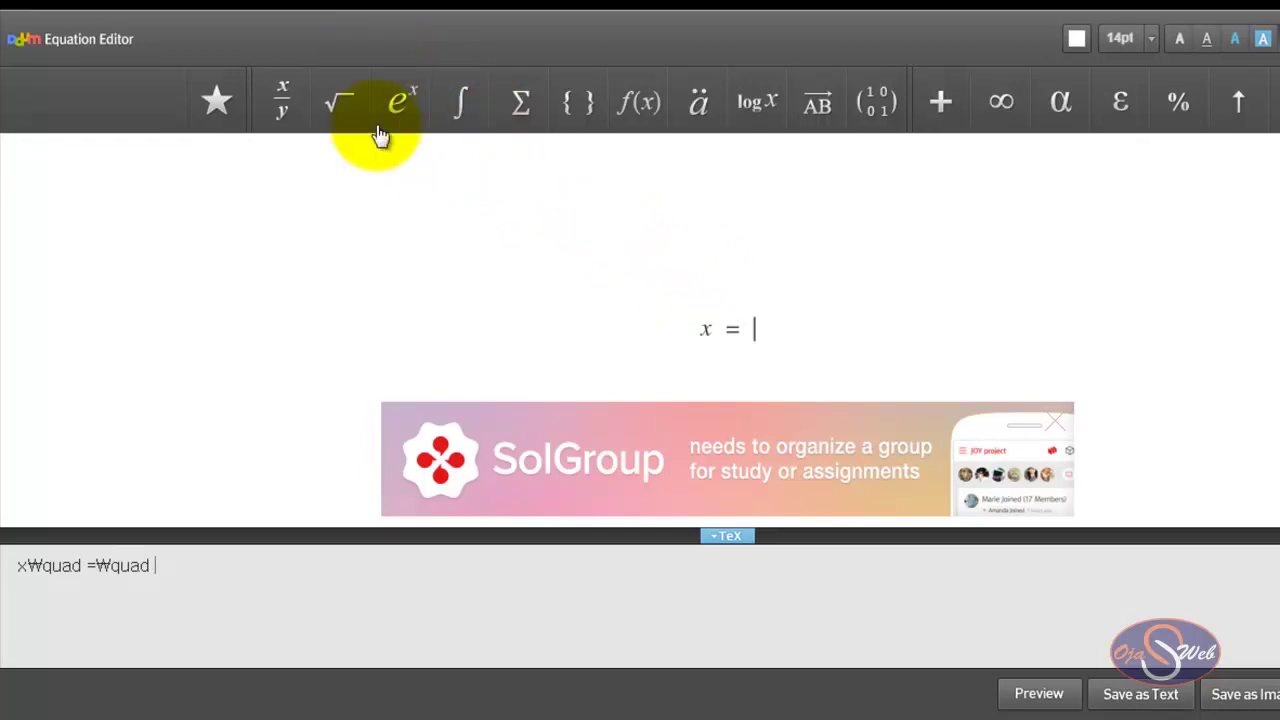
left_click(283, 100)
left_click(268, 180)
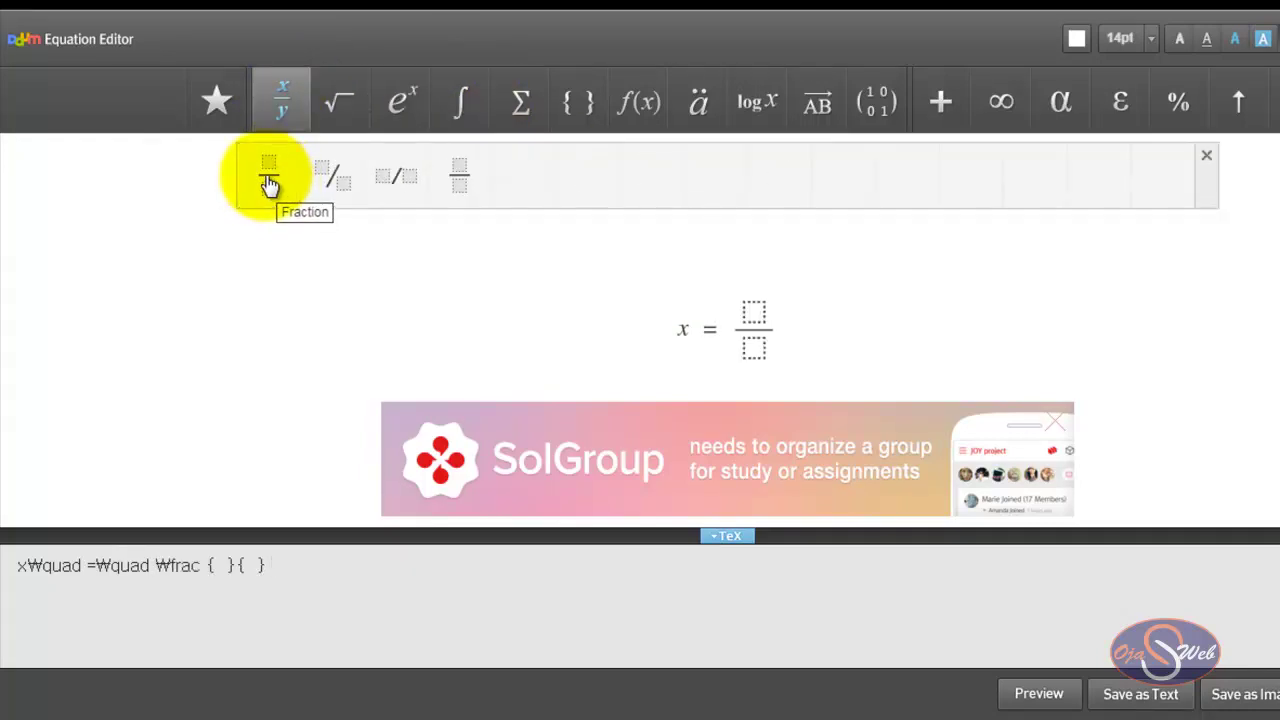
Start the numerator with −b, a plus-minus sign and a square root
left_click(753, 311)
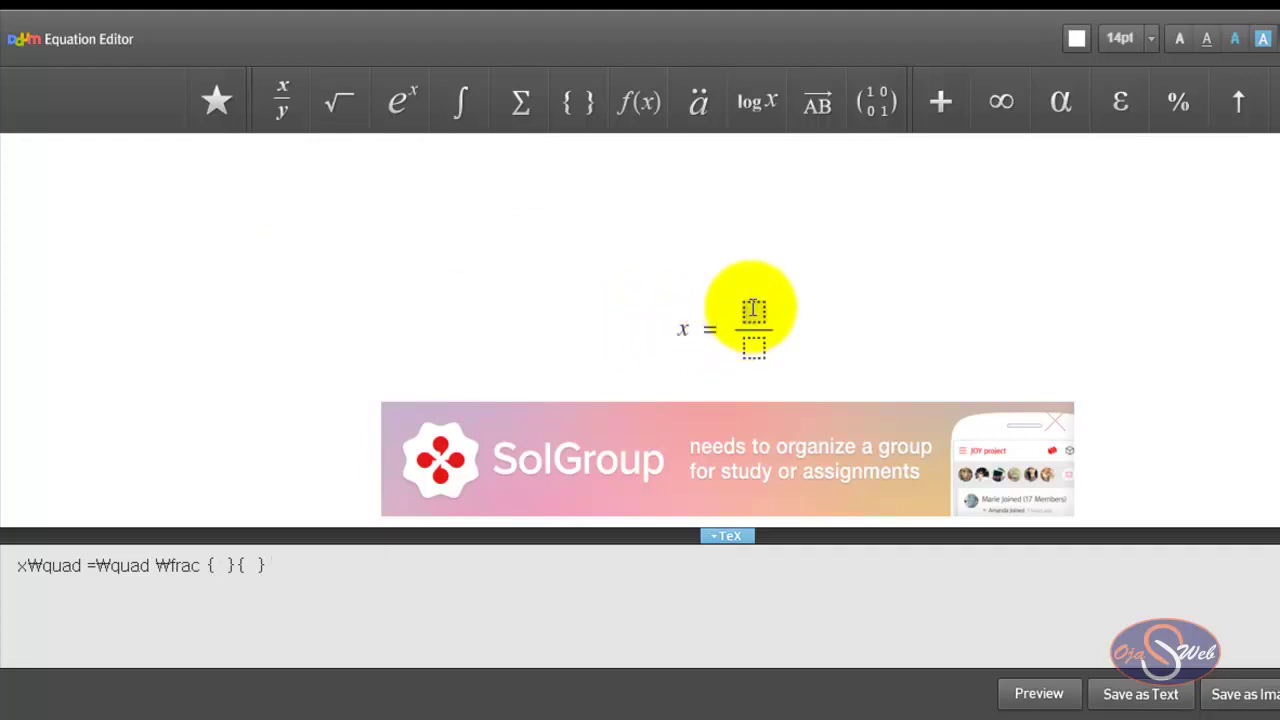
type("-")
type("b")
left_click(940, 101)
left_click(494, 170)
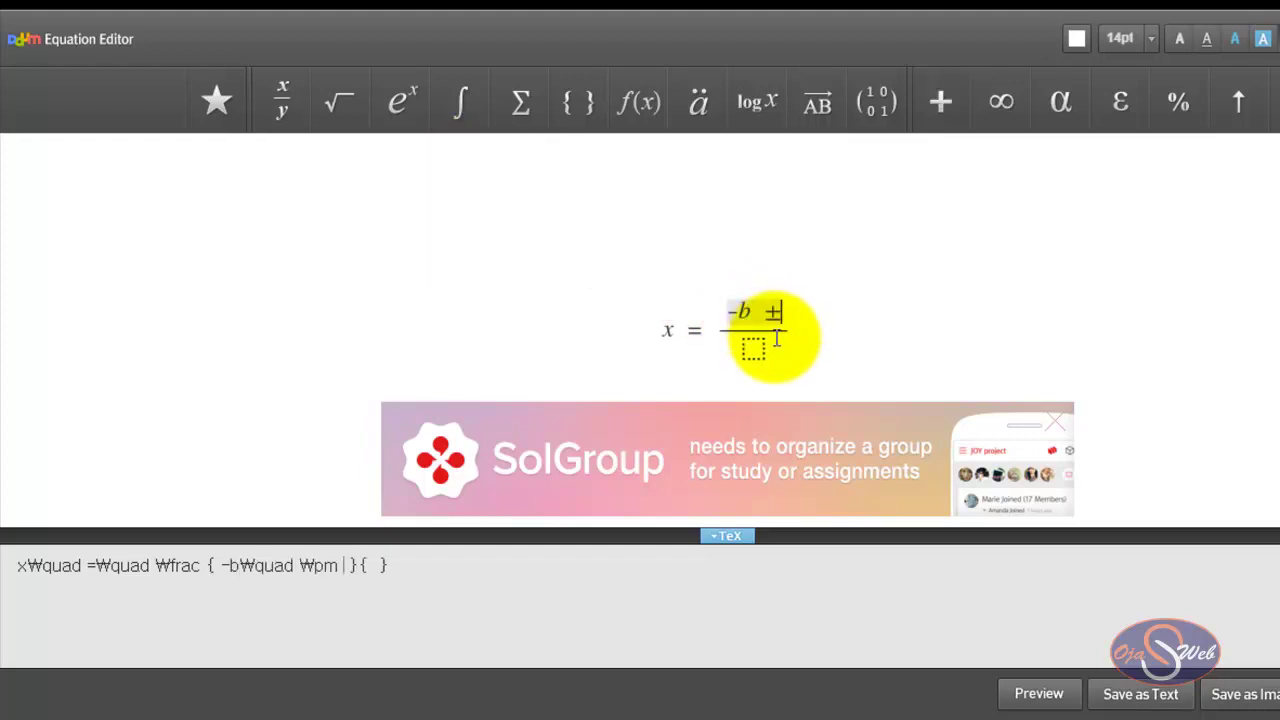
left_click(338, 103)
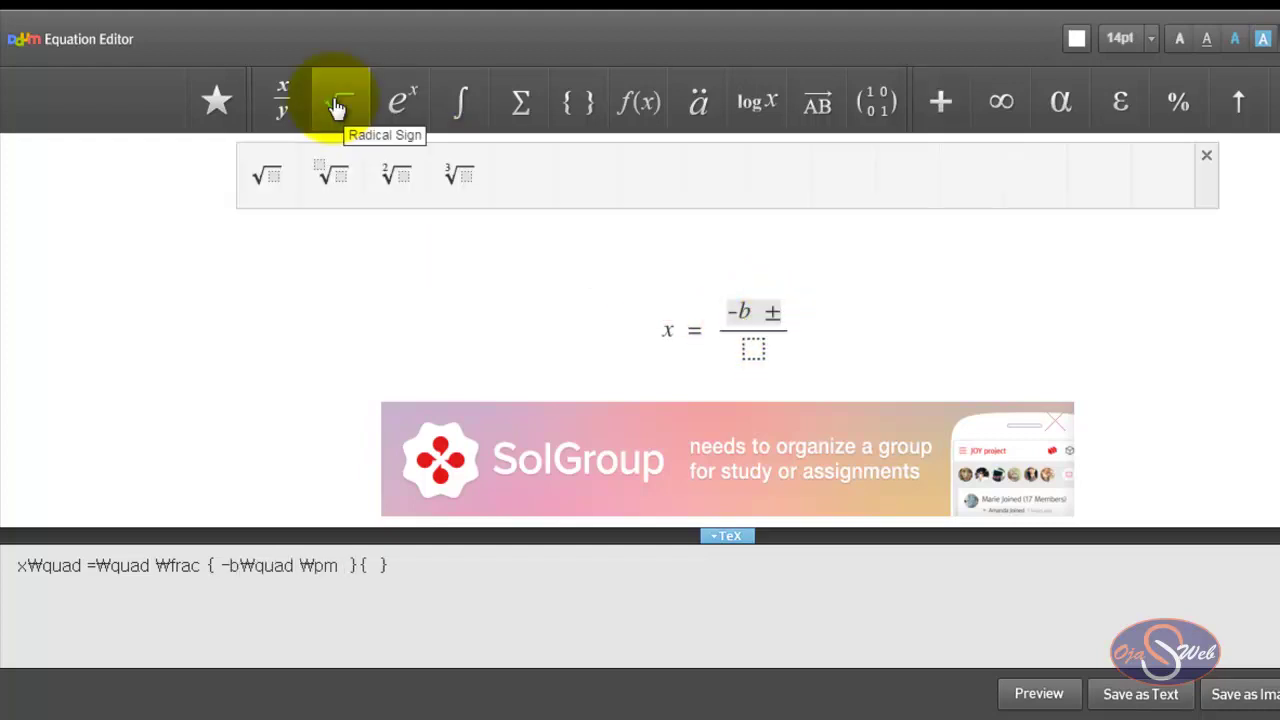
left_click(266, 177)
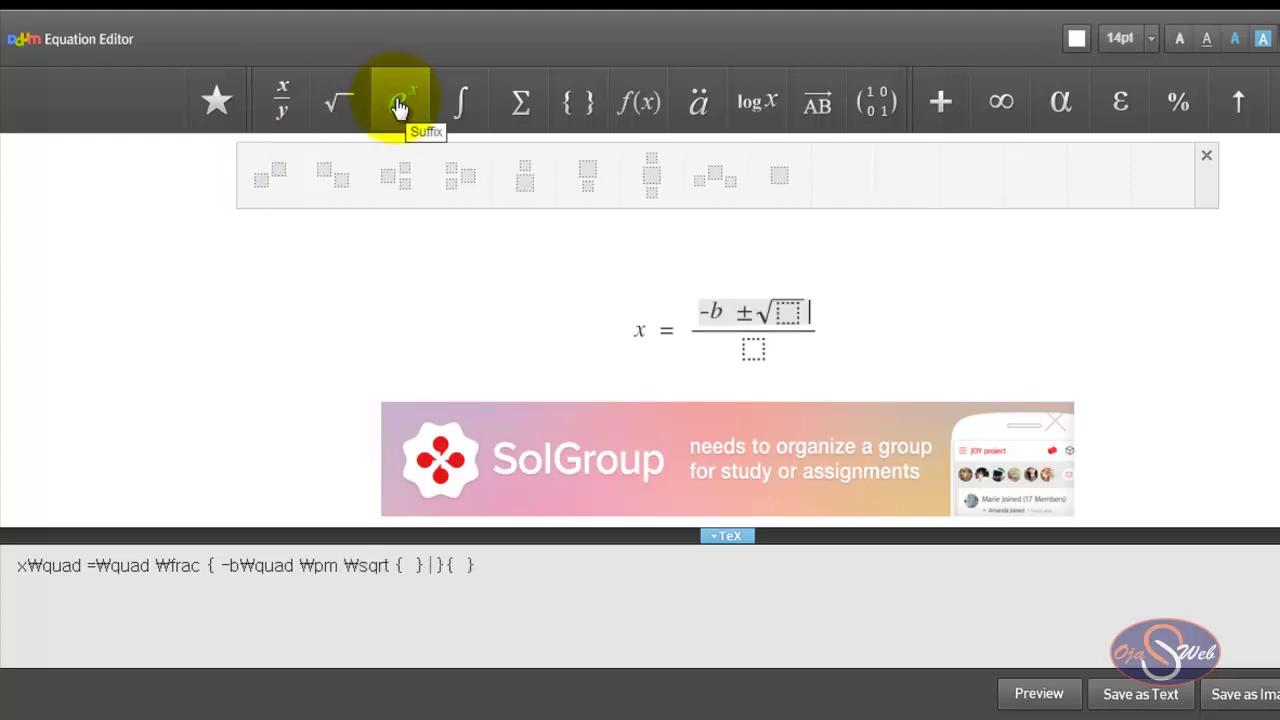
Add b² followed by −4AC to the numerator
left_click(277, 181)
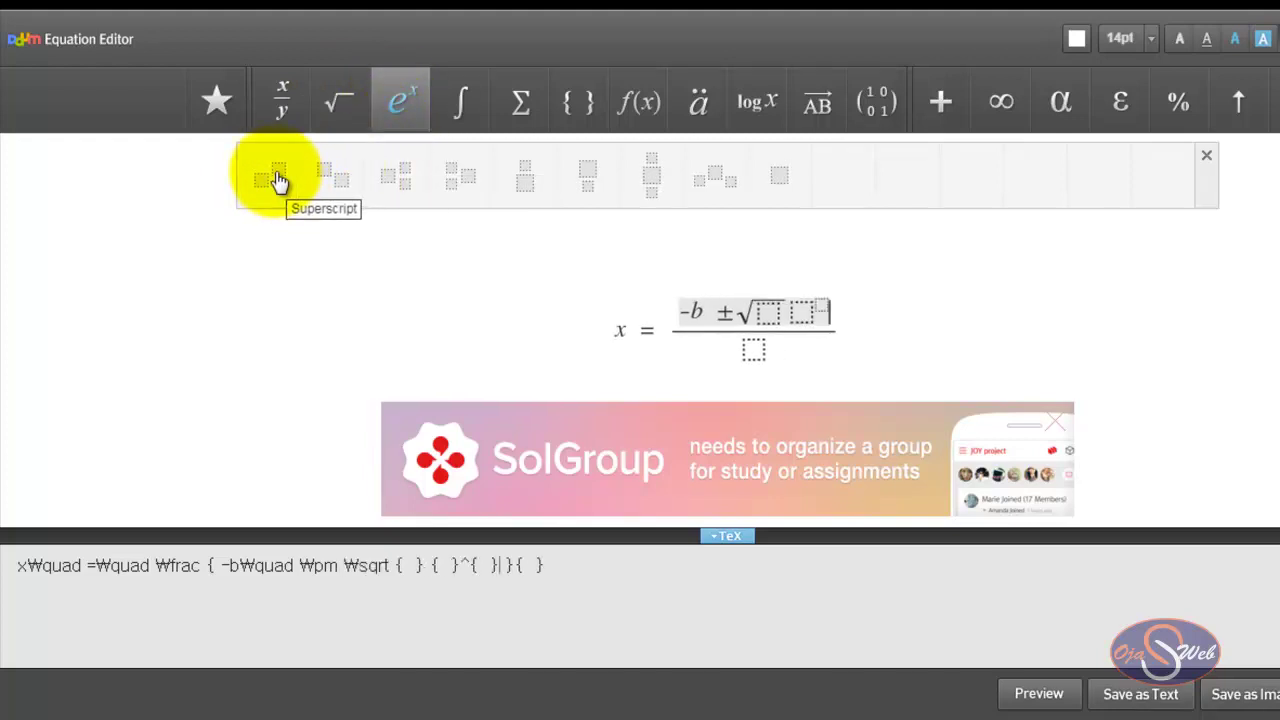
left_click(800, 312)
type("b")
left_click(815, 303)
type("2")
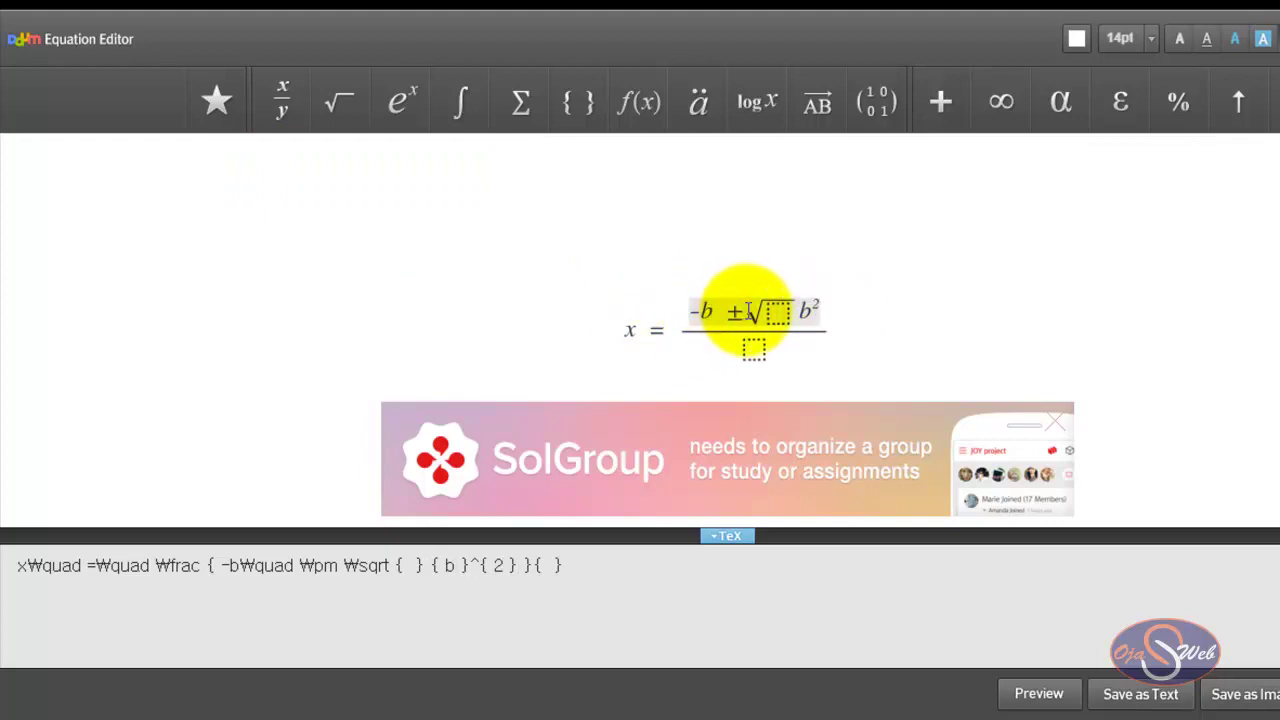
left_click(822, 305)
type("-₩quad")
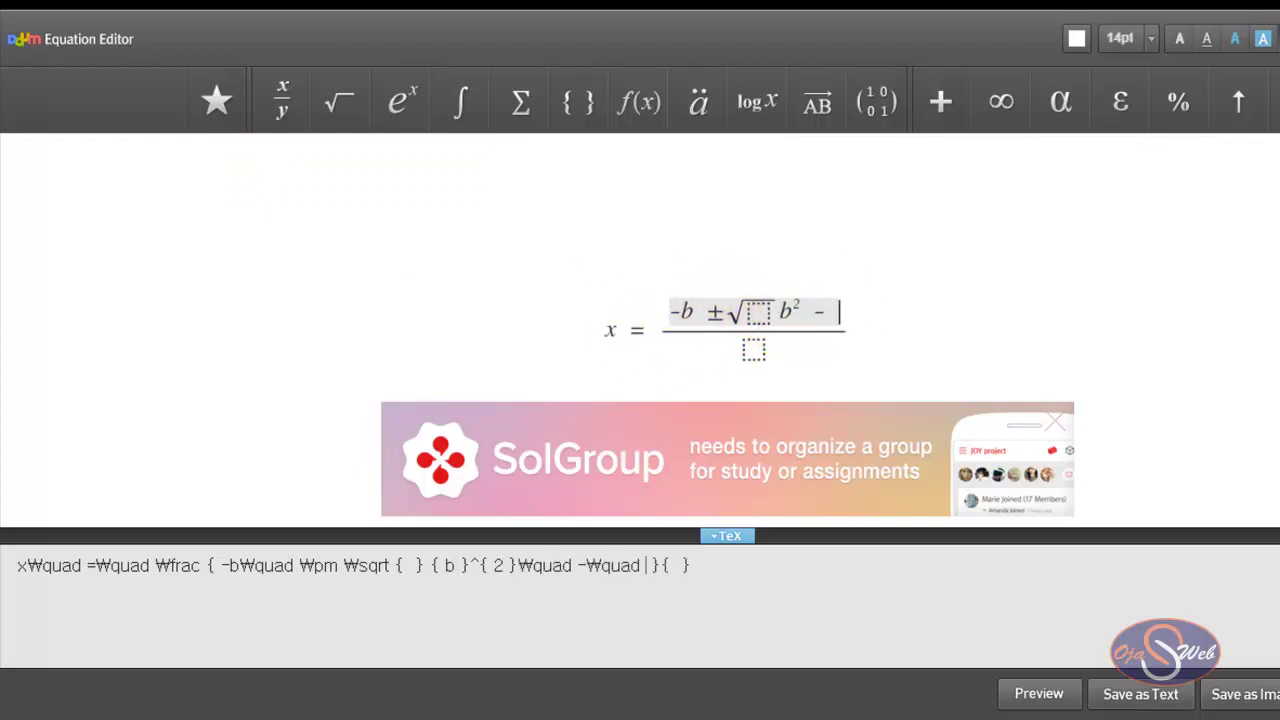
type("4")
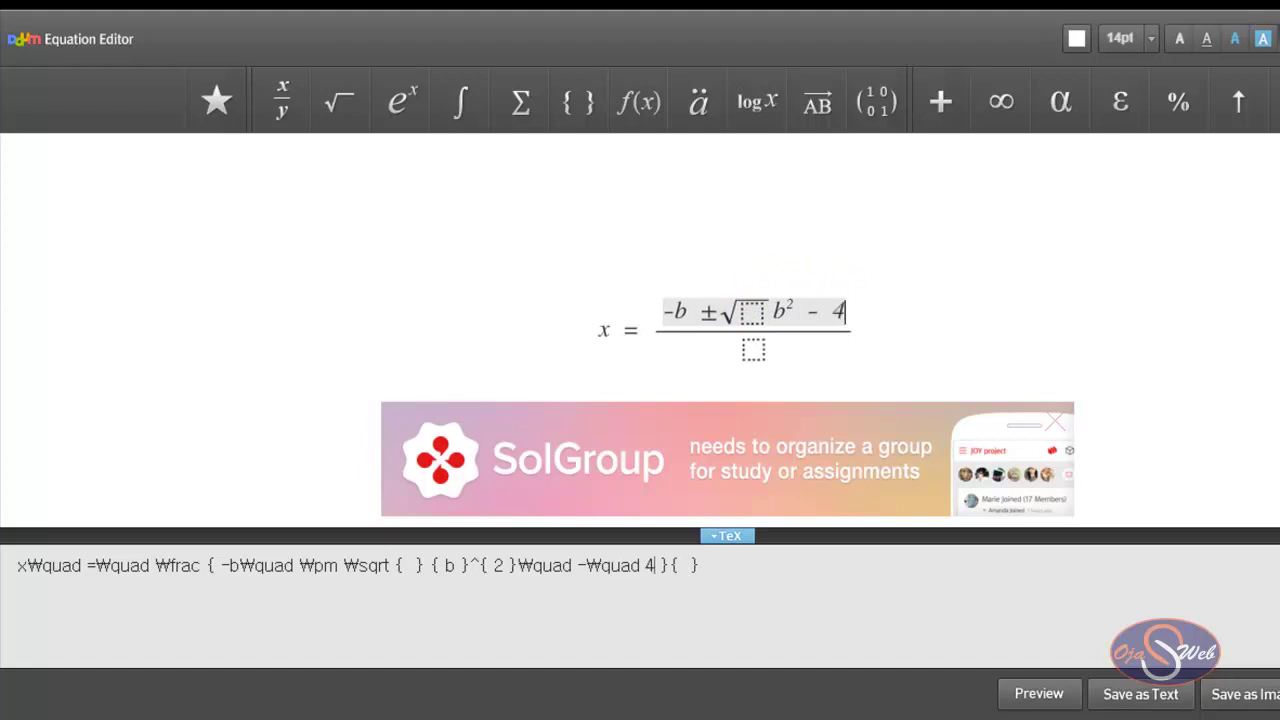
type("AC")
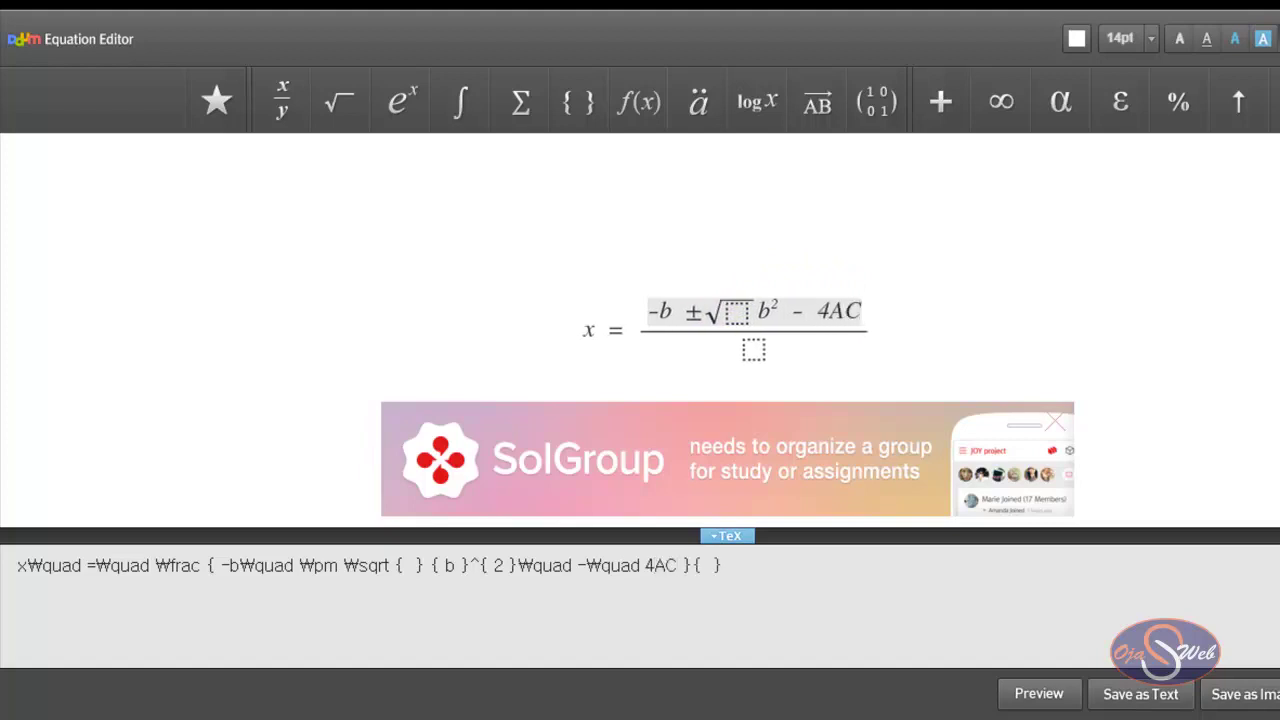
Enter 2A as the fraction's denominator
left_click(753, 349)
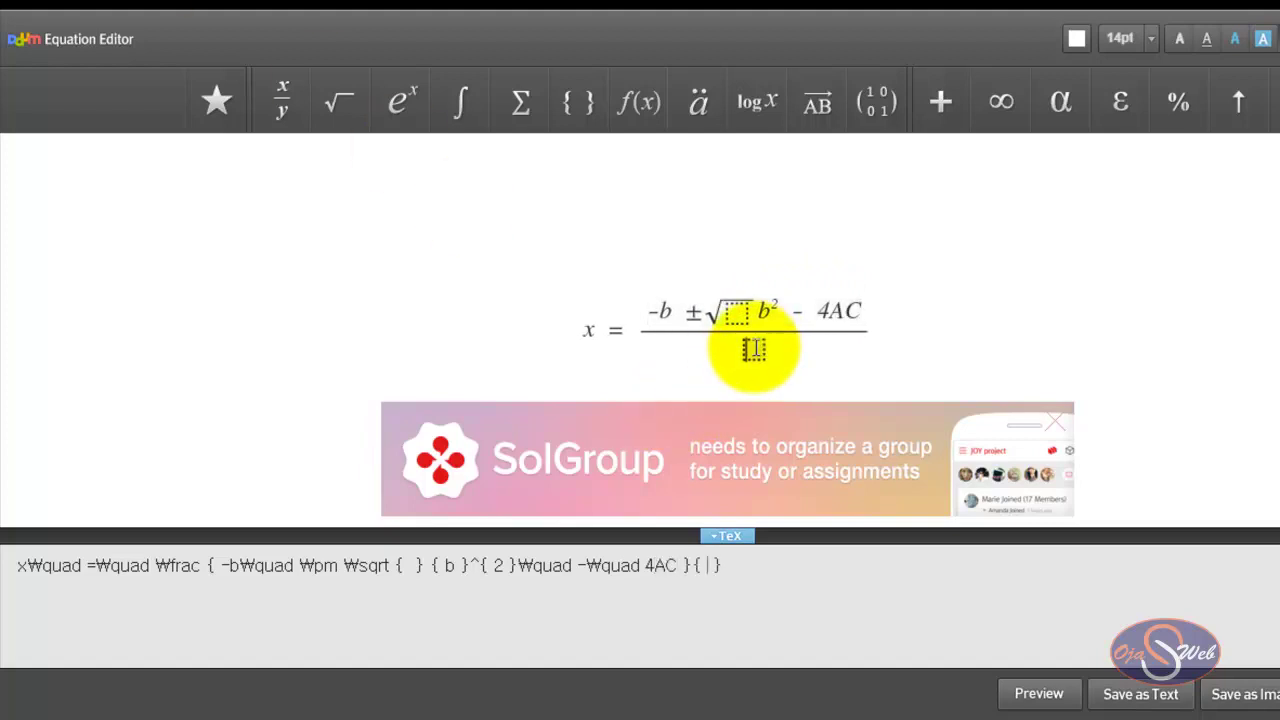
type("2A")
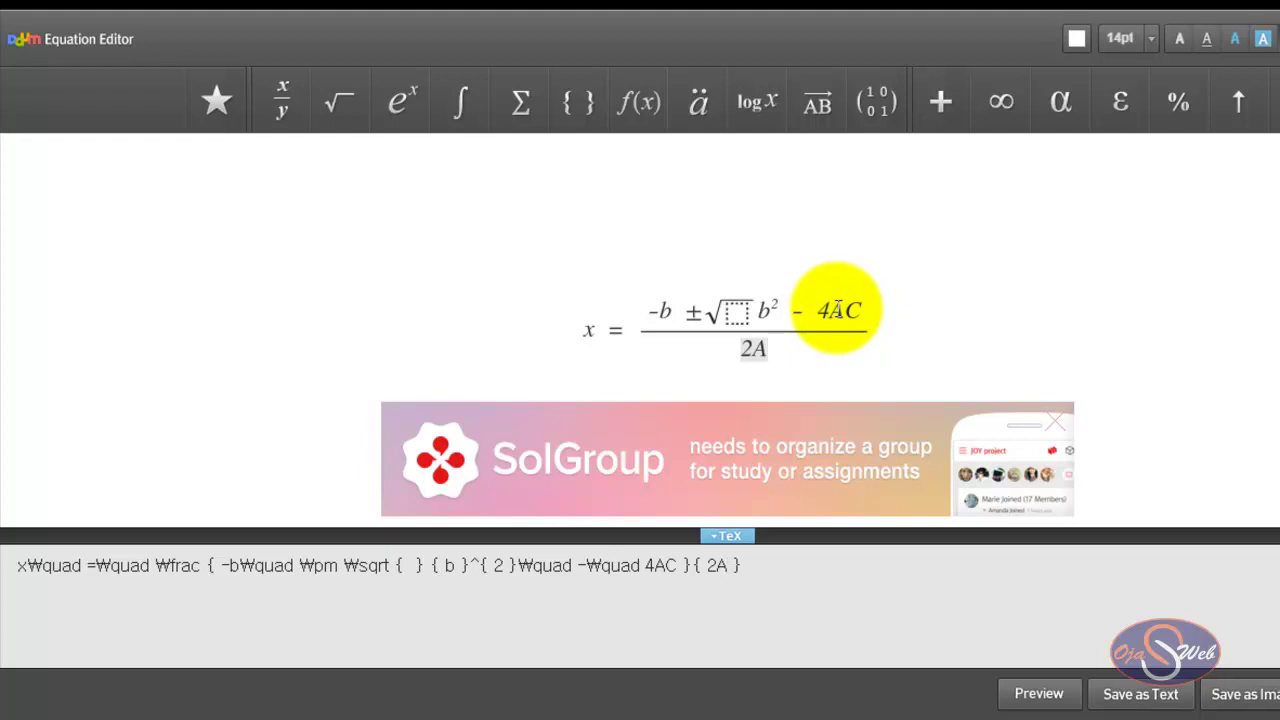
left_click(814, 345)
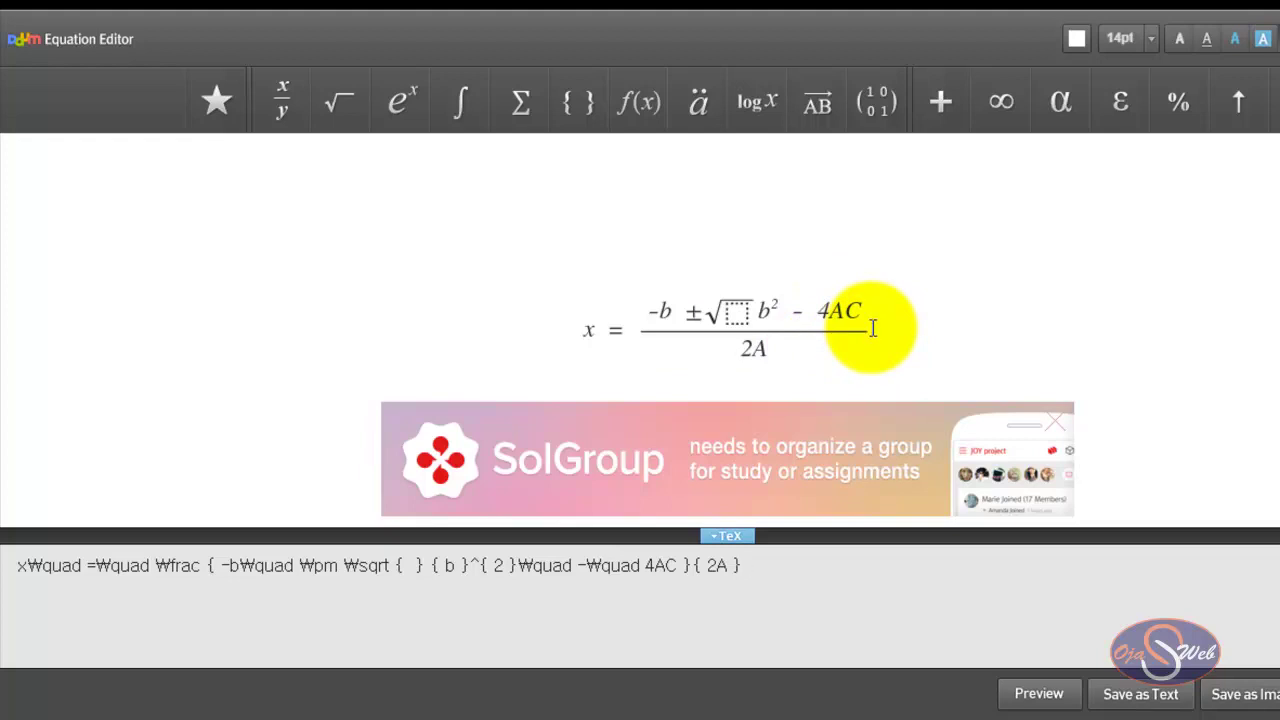
Copy the formula's TeX code from the bottom field and paste it into the WordPress post body
left_click_drag(790, 565, 4, 567)
right_click(125, 566)
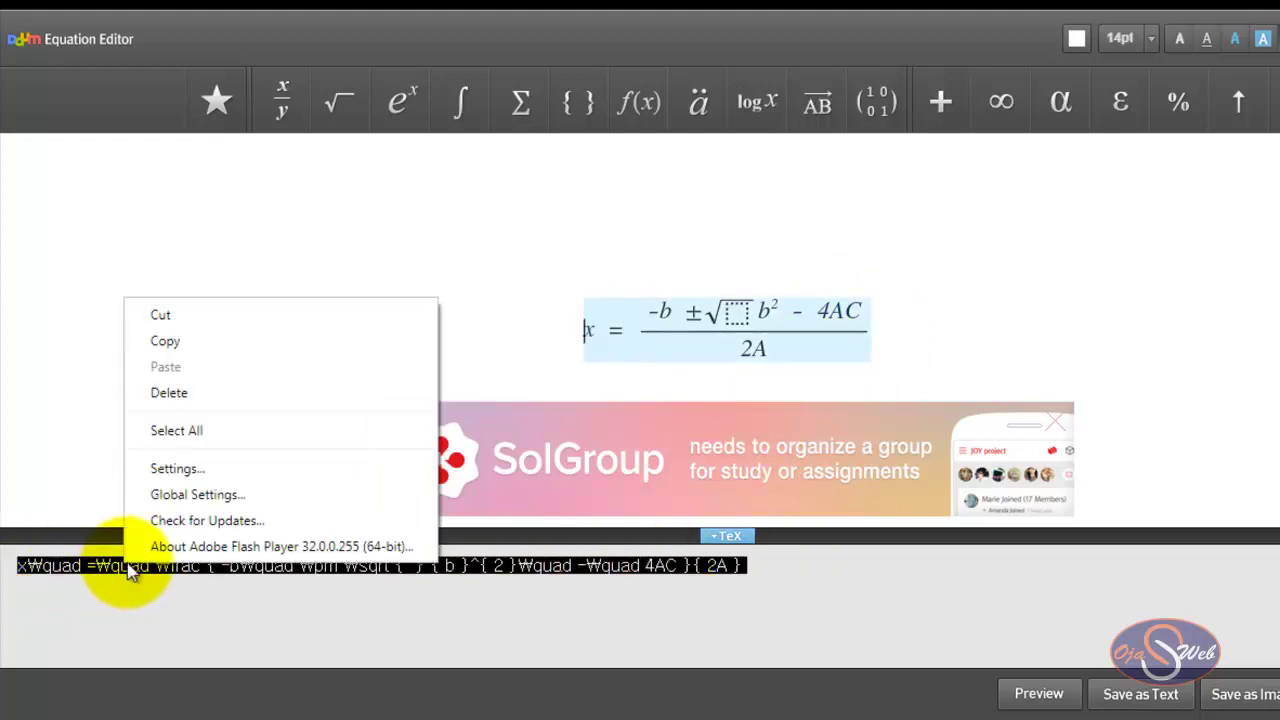
left_click(194, 340)
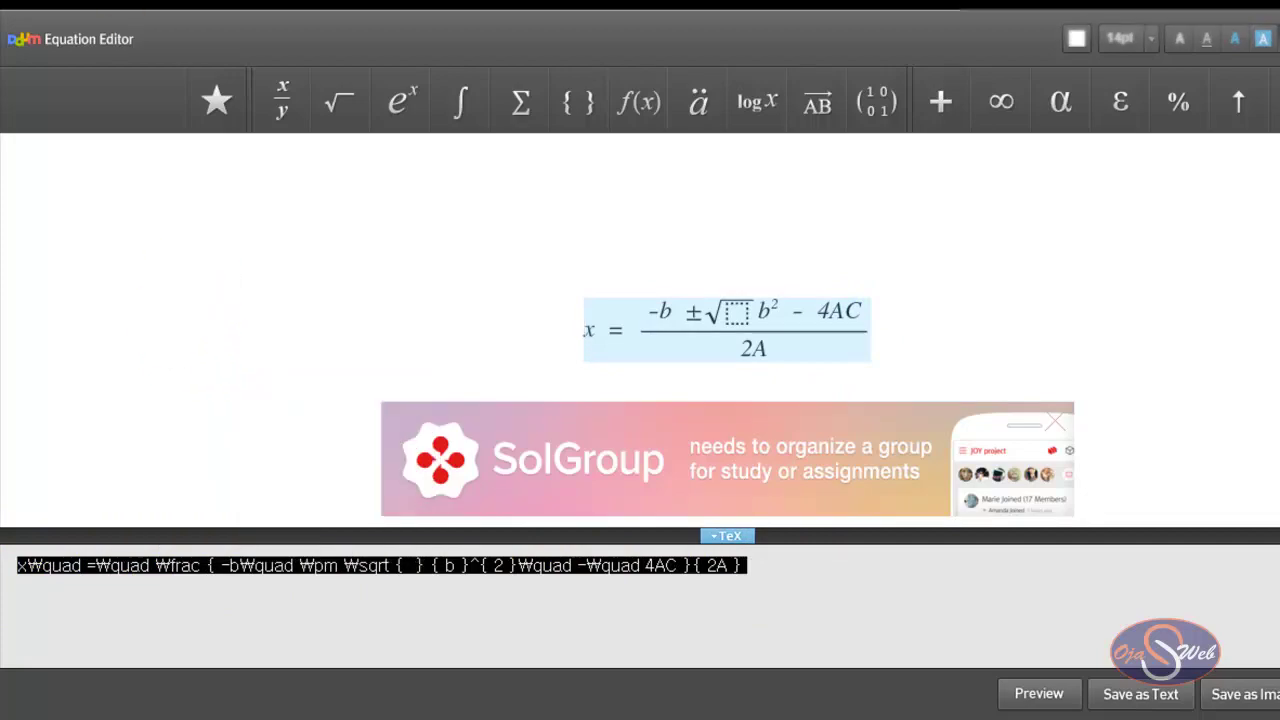
key("ctrl+v")
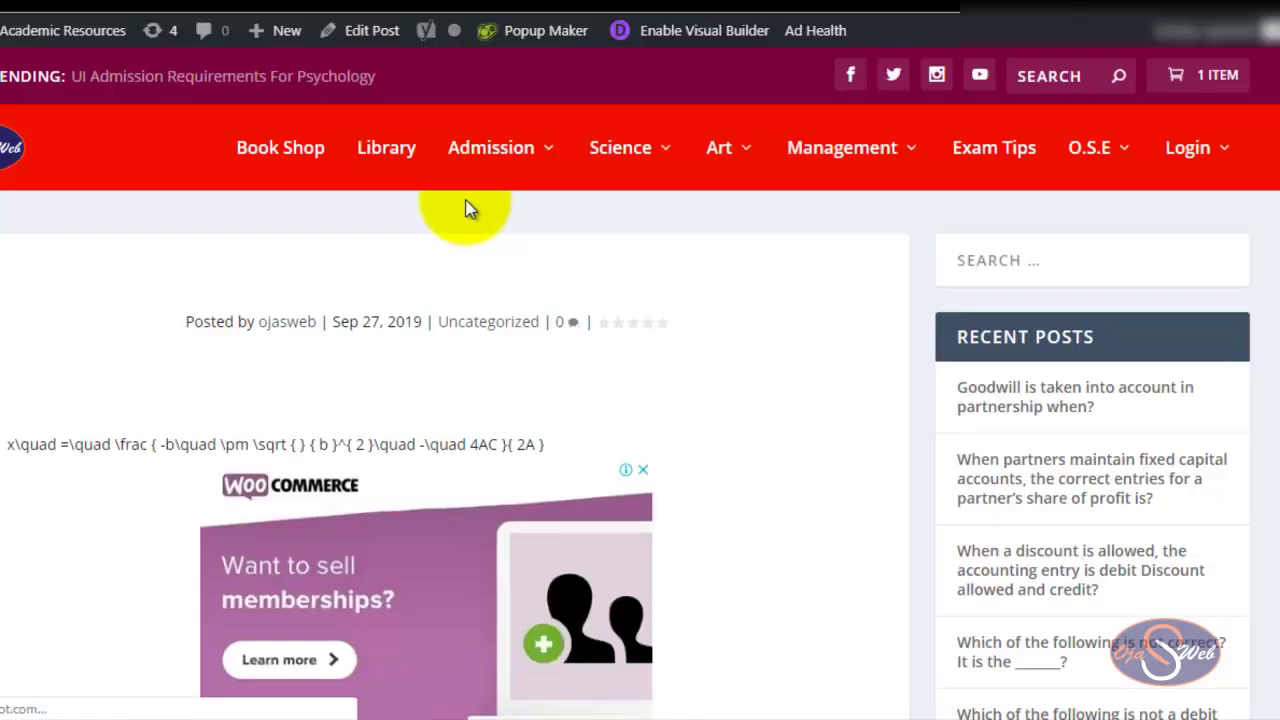
Put [katex] at the start of the formula line and [/katex] at its end
left_click(370, 32)
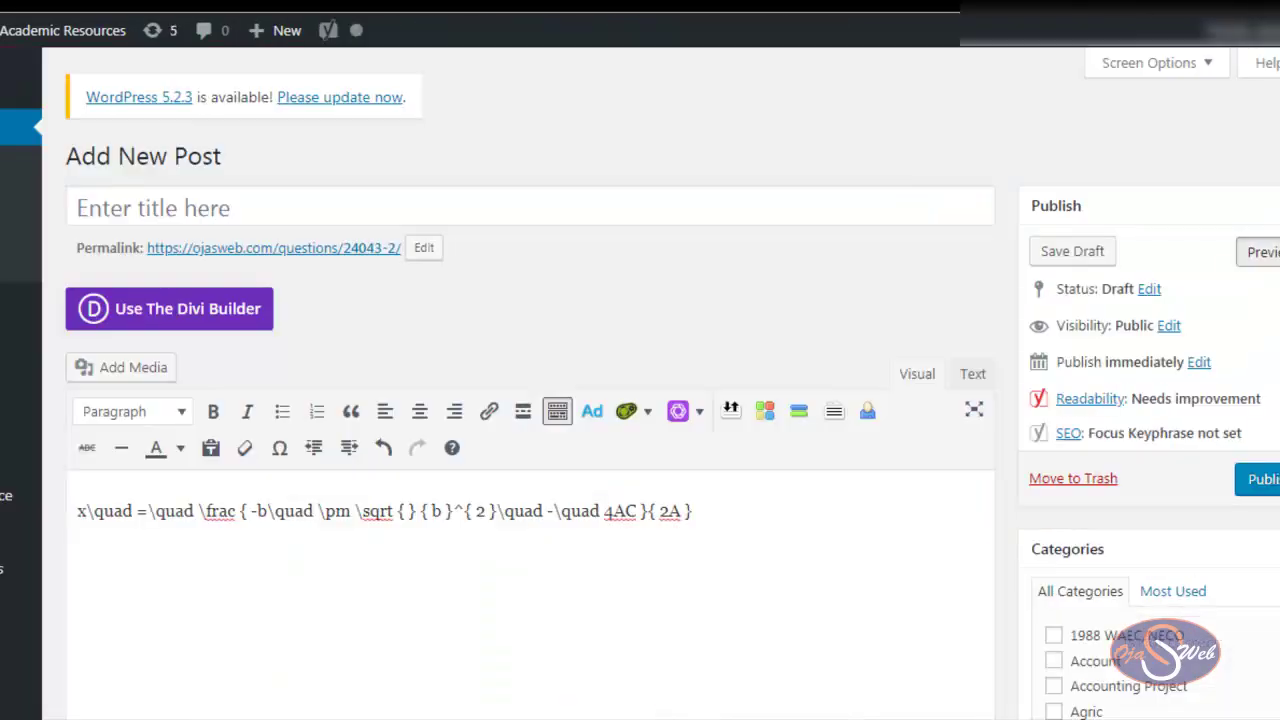
left_click(76, 510)
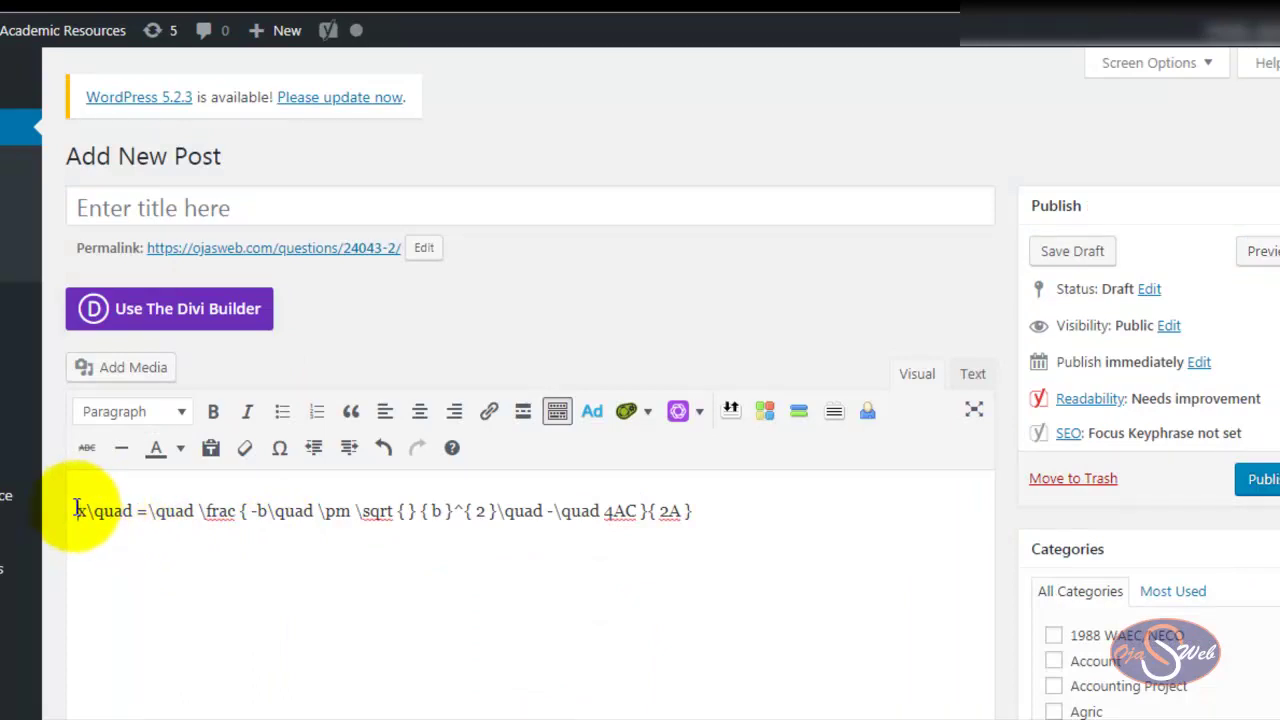
type("[")
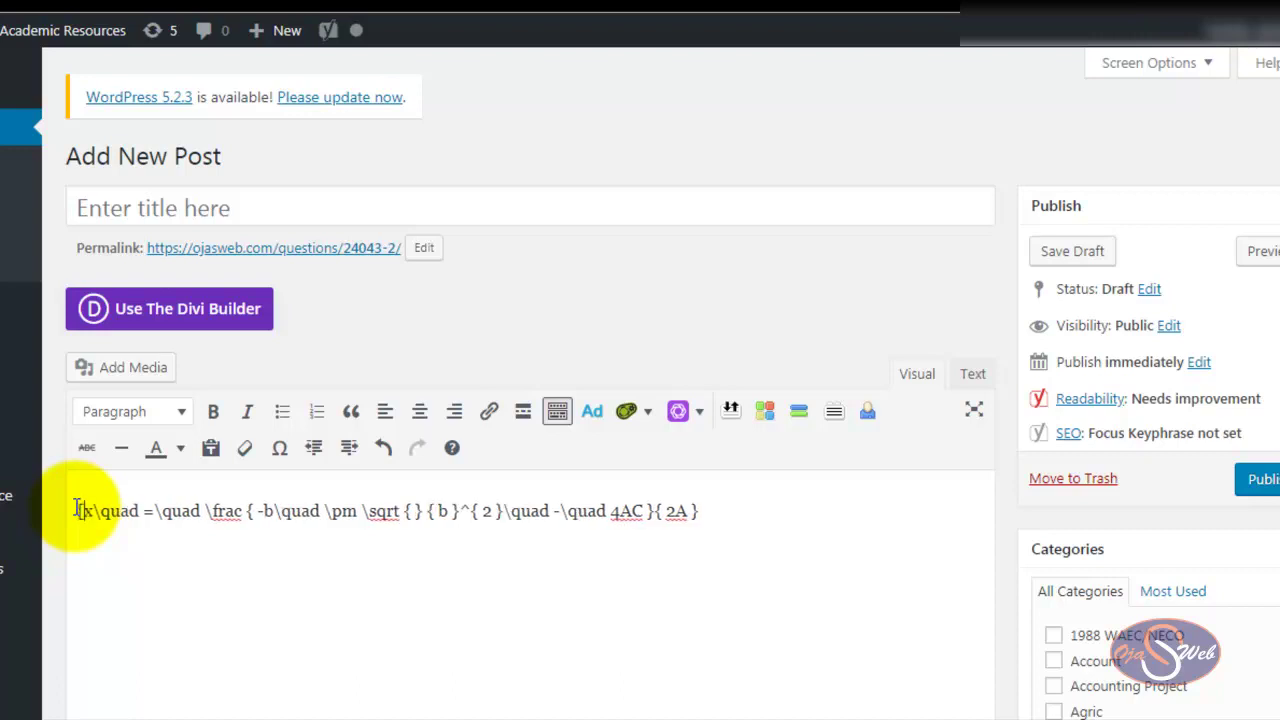
type("katex")
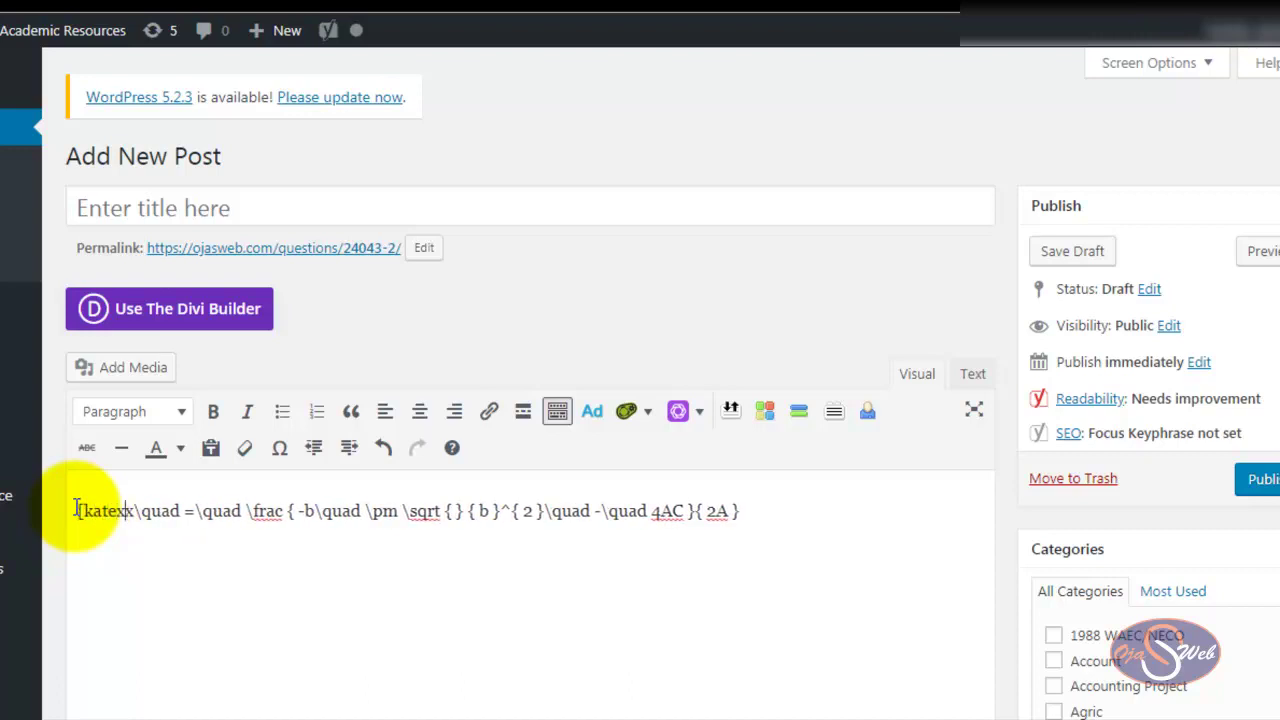
type("]")
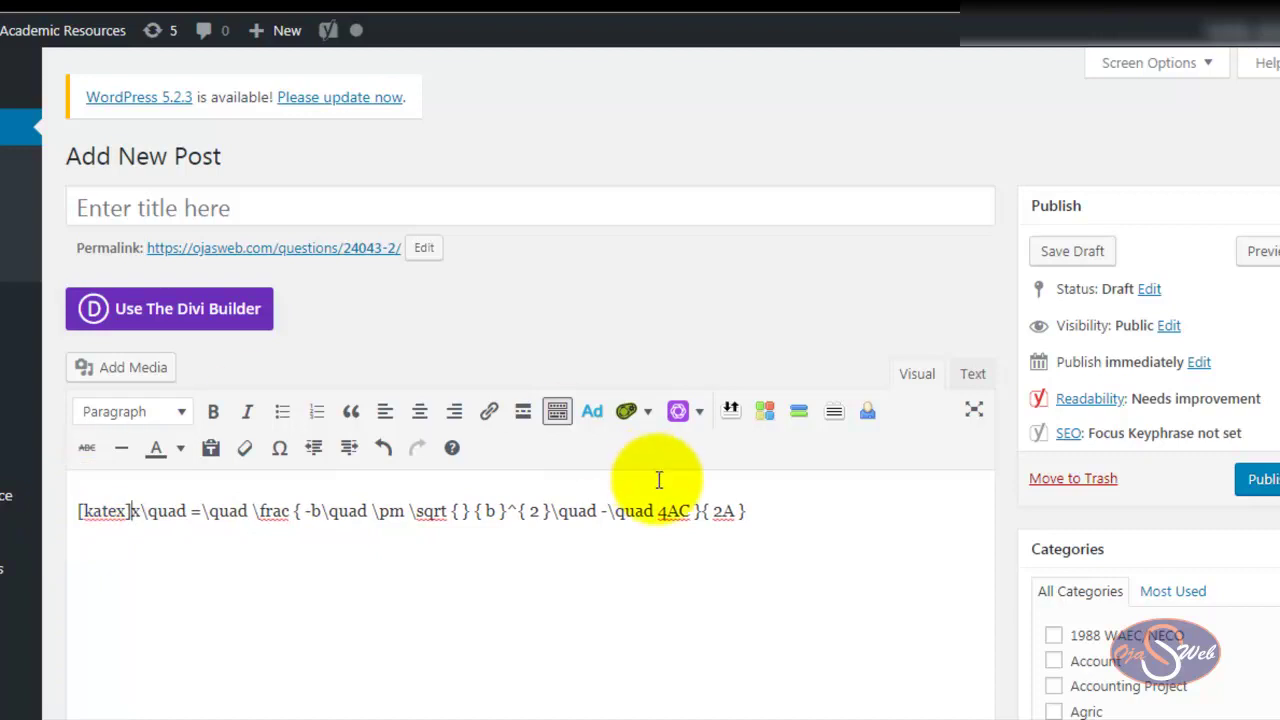
left_click(787, 514)
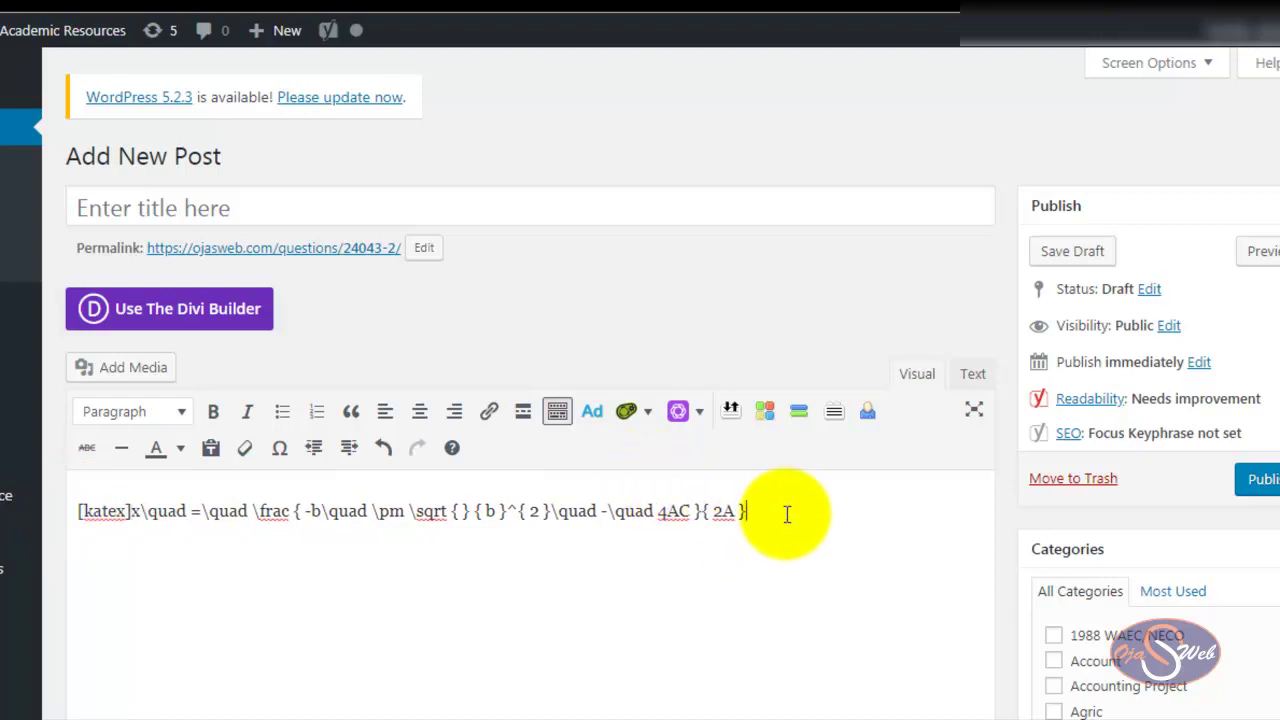
type("[/")
type("katex]")
Preview the post and select the rendered quadratic formula to check it is typeset
left_click(1262, 251)
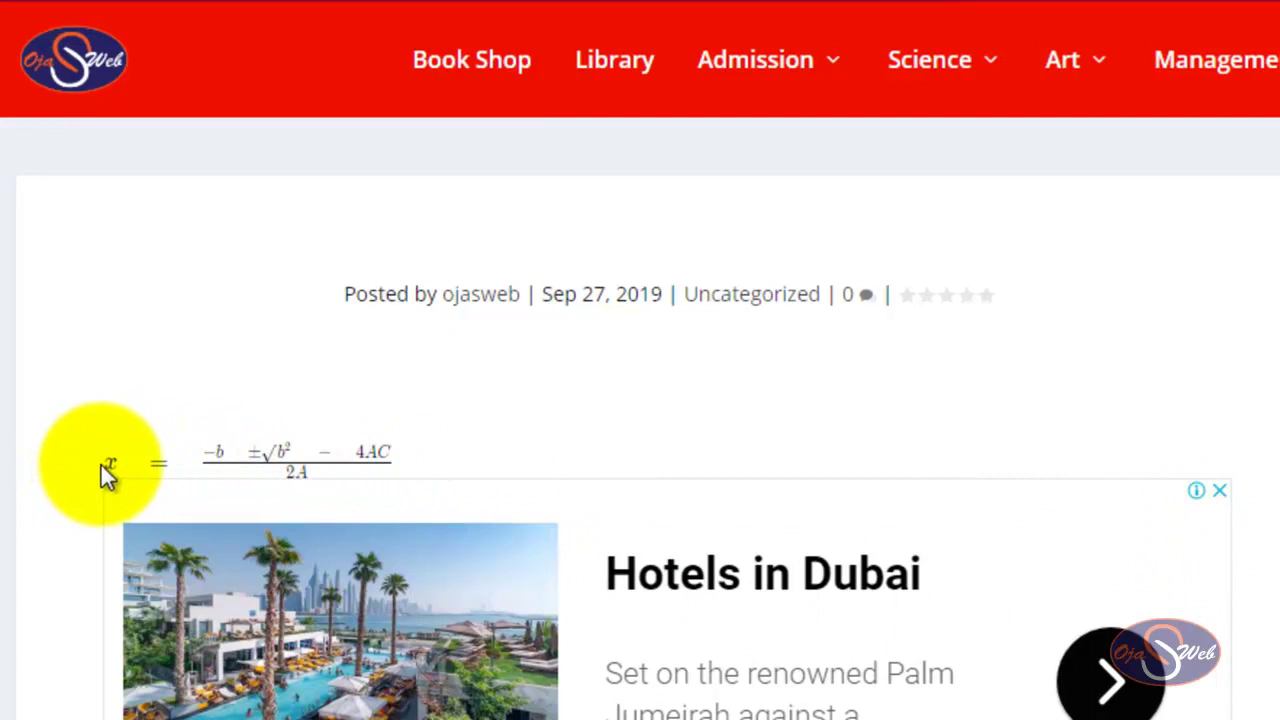
mouse_move(100, 465)
left_mouse_down()
mouse_move(205, 472)
mouse_move(415, 454)
left_mouse_up()
left_click(424, 449)
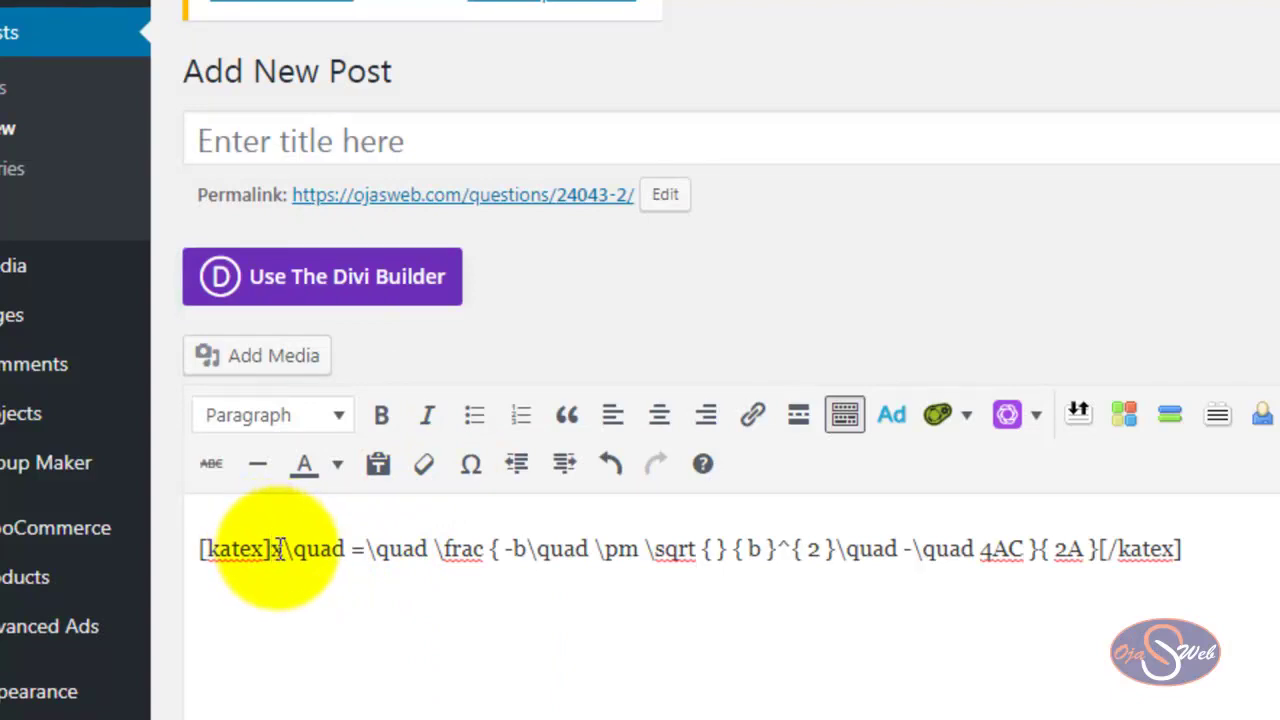
Highlight the opening [katex] tag, then the formula code between the tags
left_click_drag(271, 547, 203, 548)
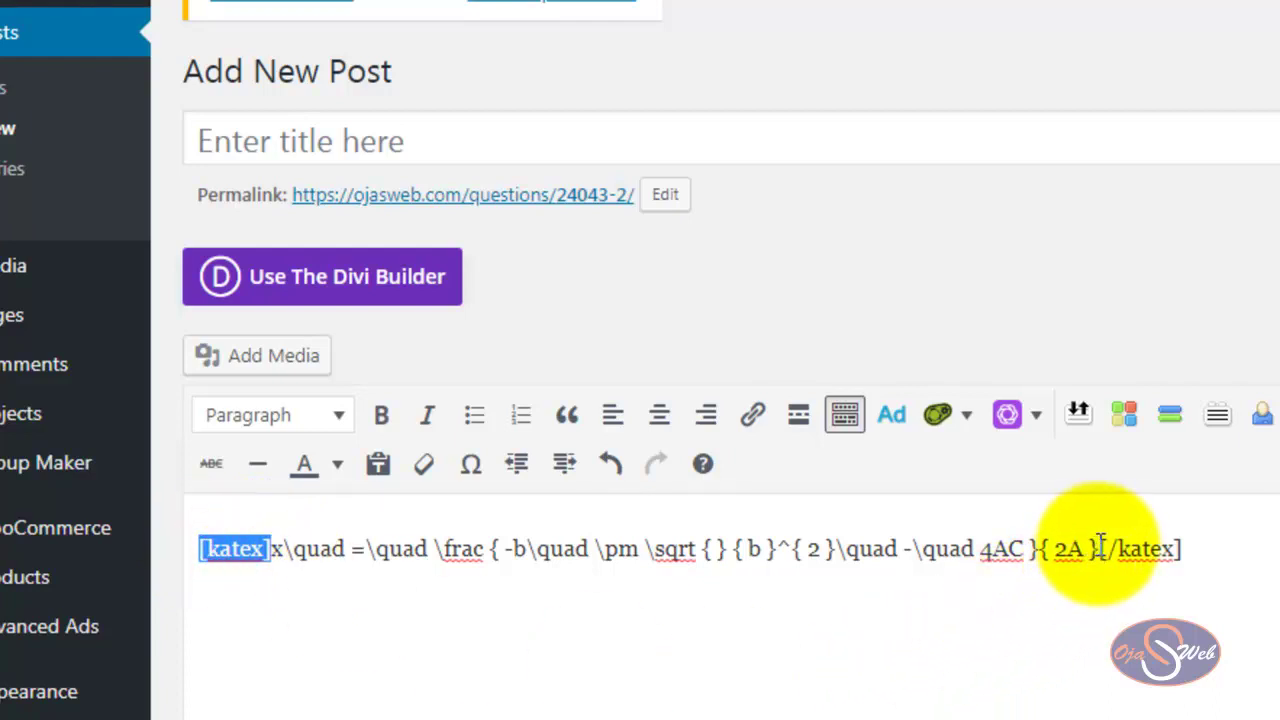
mouse_move(1096, 549)
left_mouse_down()
mouse_move(777, 543)
mouse_move(543, 571)
mouse_move(266, 552)
left_mouse_up()
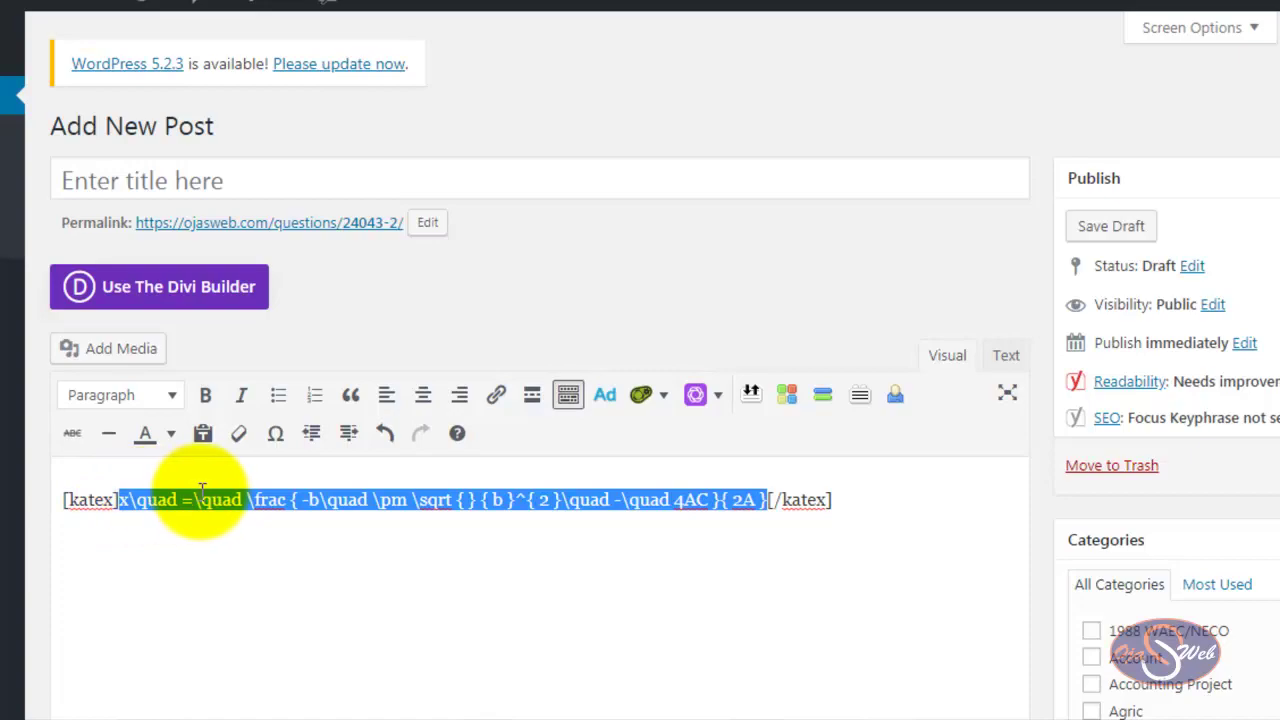